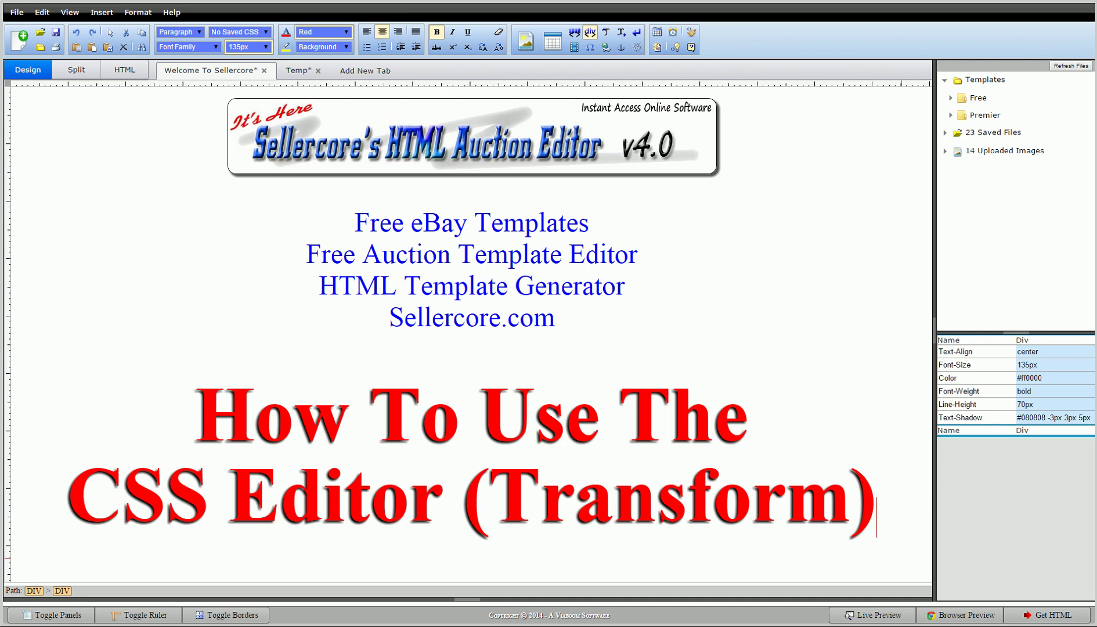
In the Temp document, try selecting the 'Sellercore Is Awesome!' button text, then select and right-click the sample photo
click(297, 71)
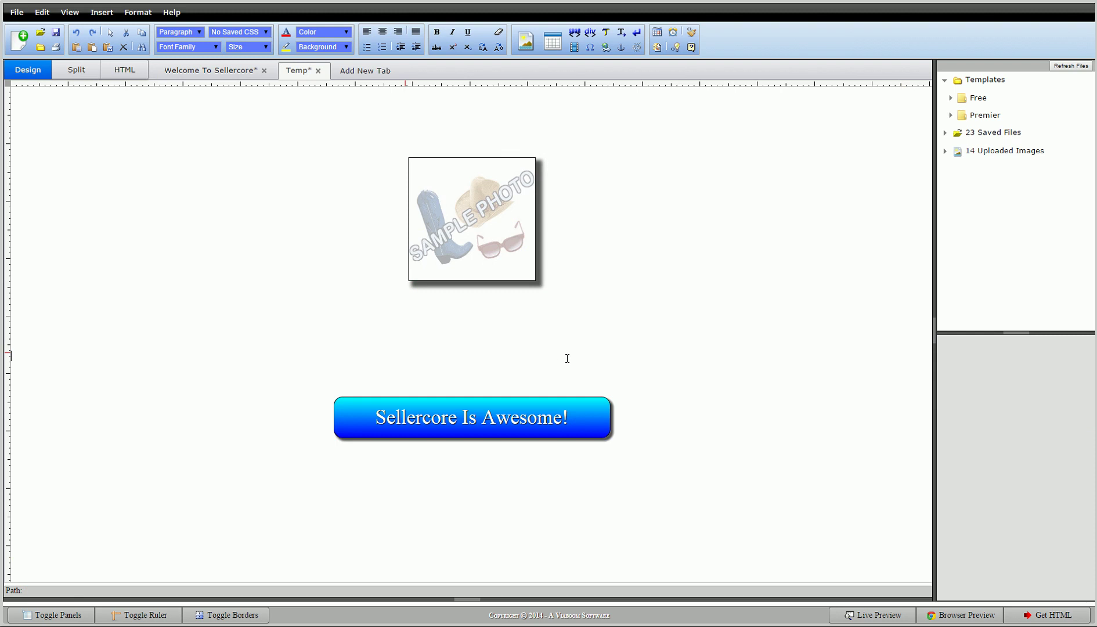
click(437, 430)
click(421, 467)
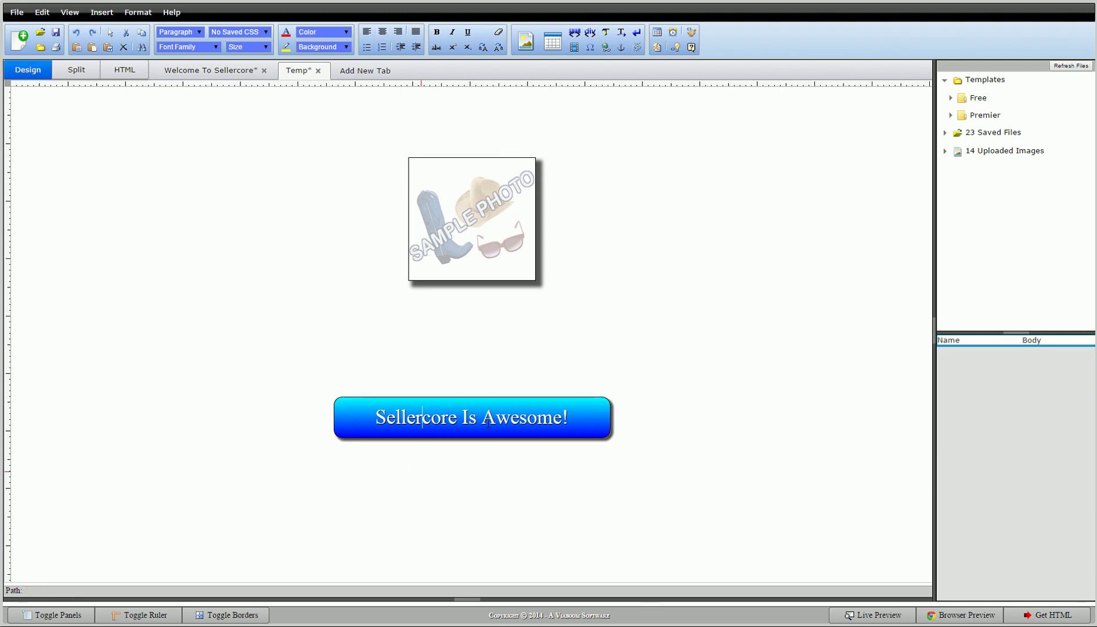
shift+click(526, 450)
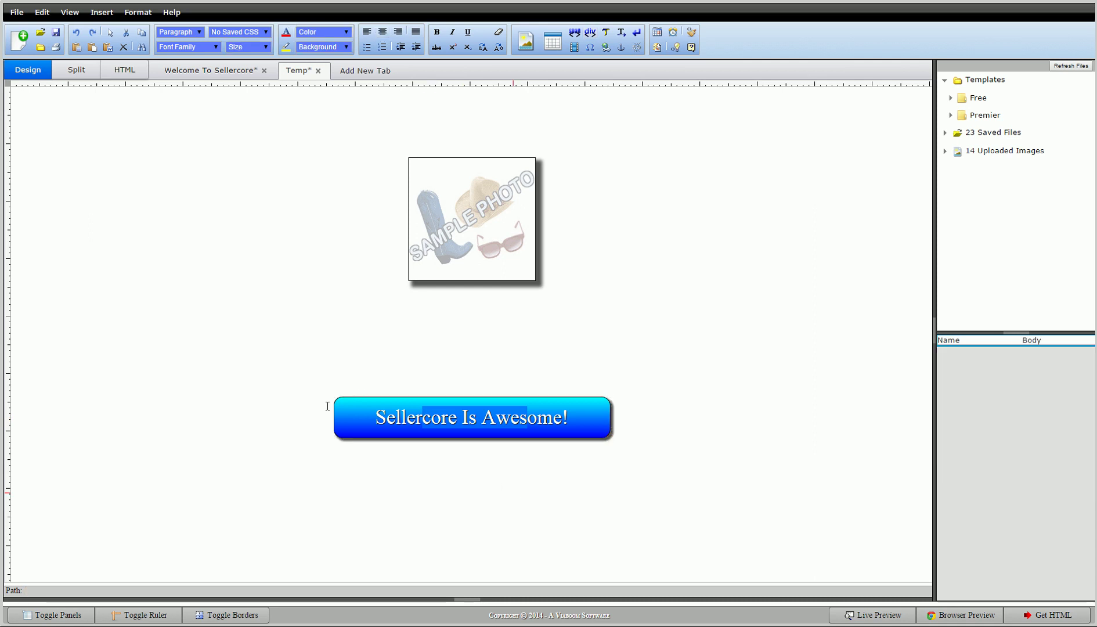
click(474, 488)
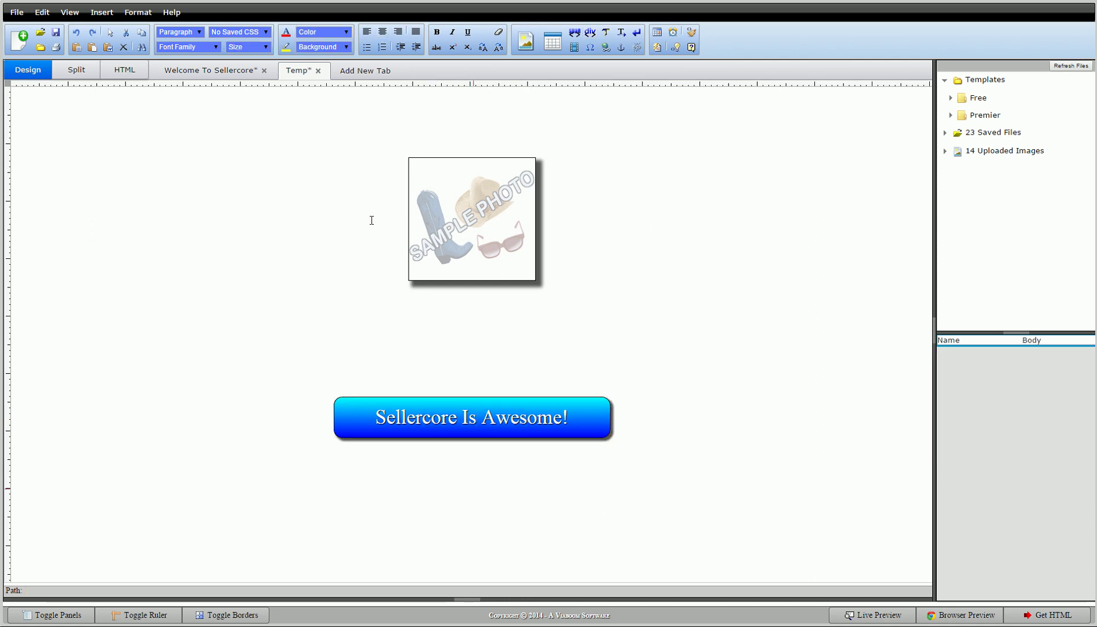
click(463, 222)
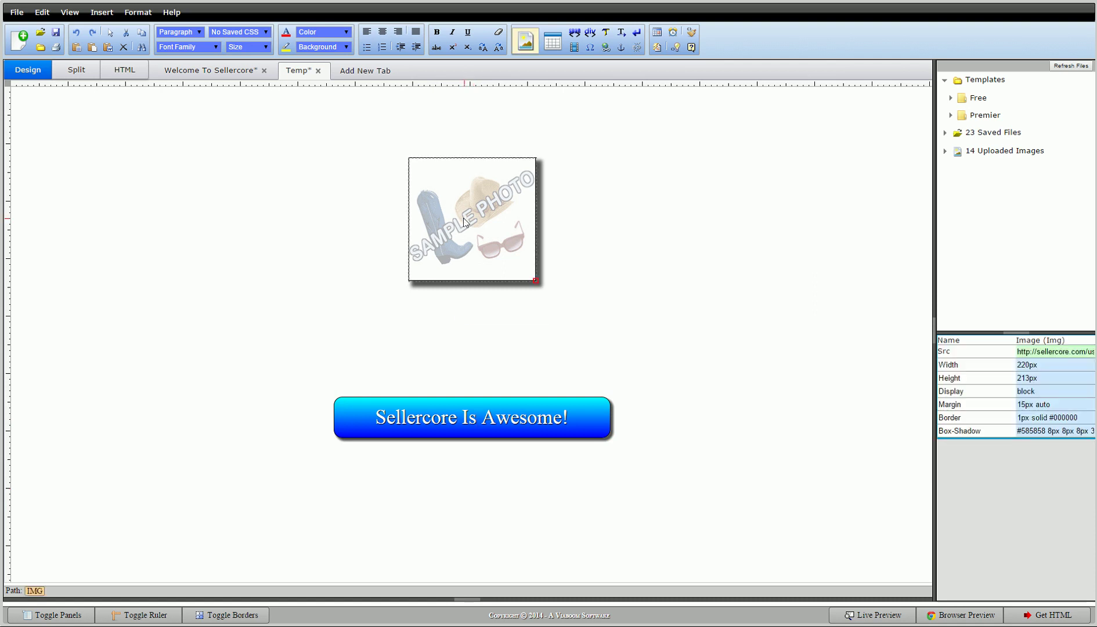
right_click(463, 222)
Open the photo's Edit CSS Style Transform settings and enable Scale
click(490, 250)
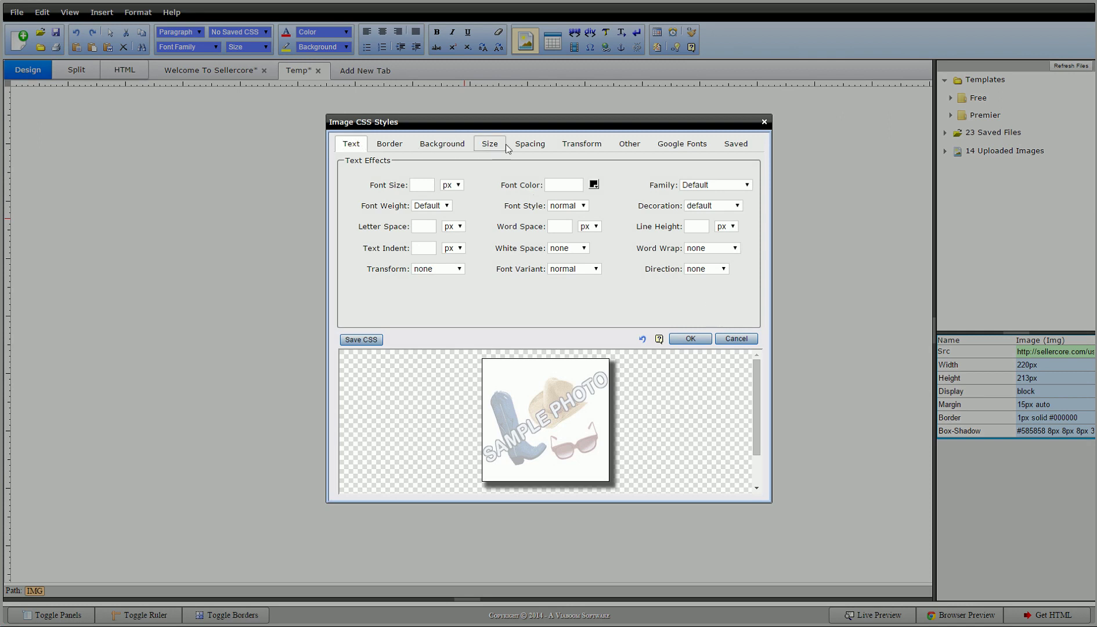
click(581, 151)
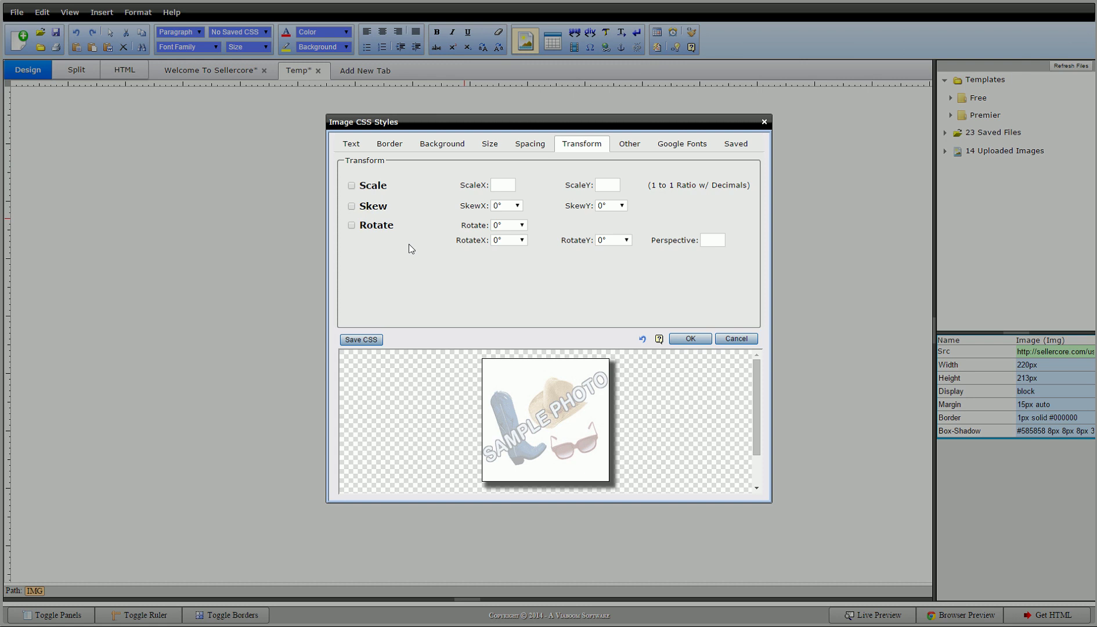
click(364, 187)
Set the photo's ScaleX and ScaleY to 1.5 and scroll the preview to the generated CSS
click(500, 184)
text(1)
click(605, 177)
click(515, 184)
text(.5)
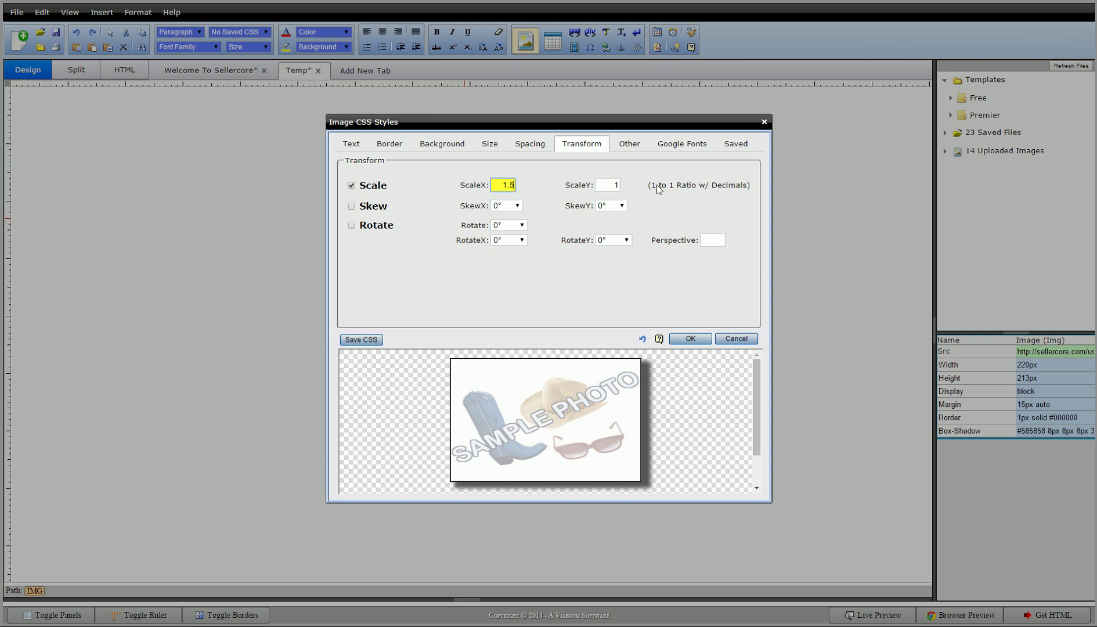
click(613, 185)
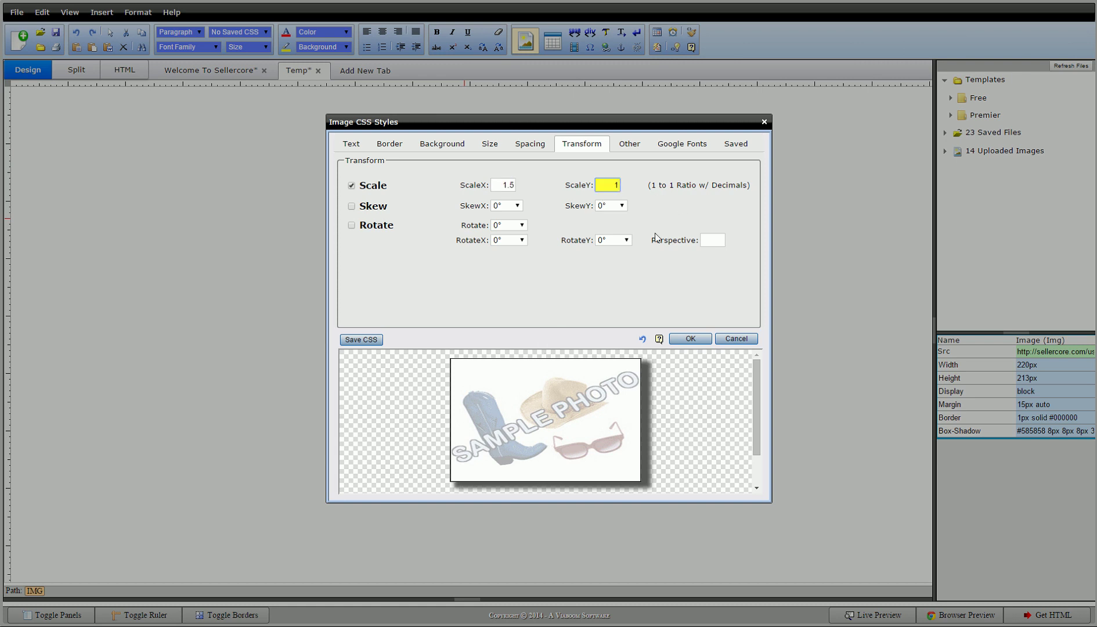
text(.5)
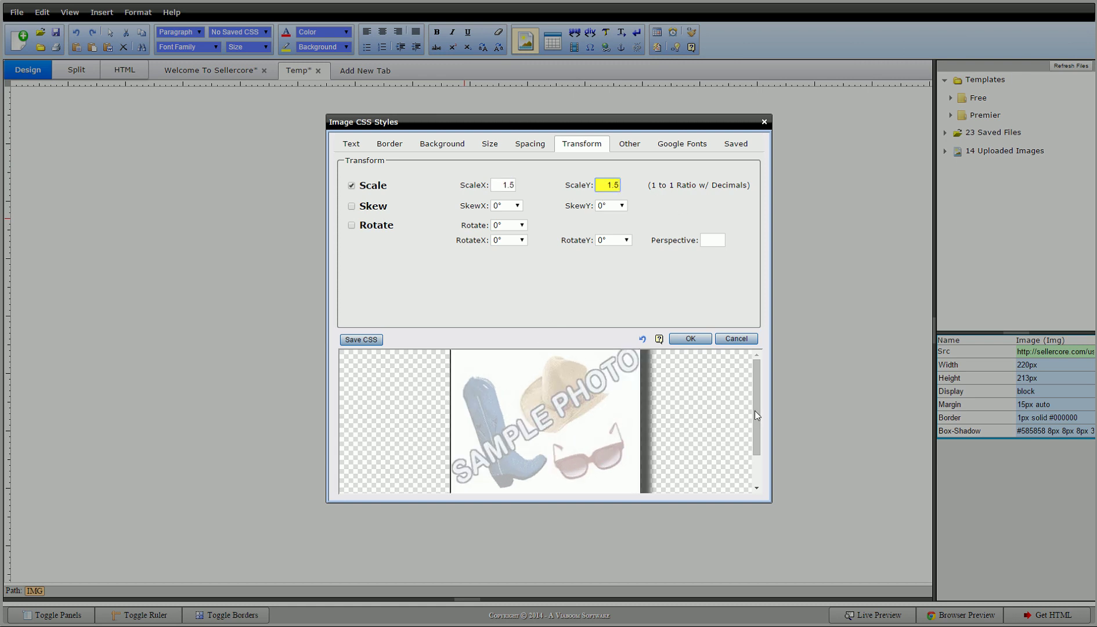
drag(753, 410, 757, 458)
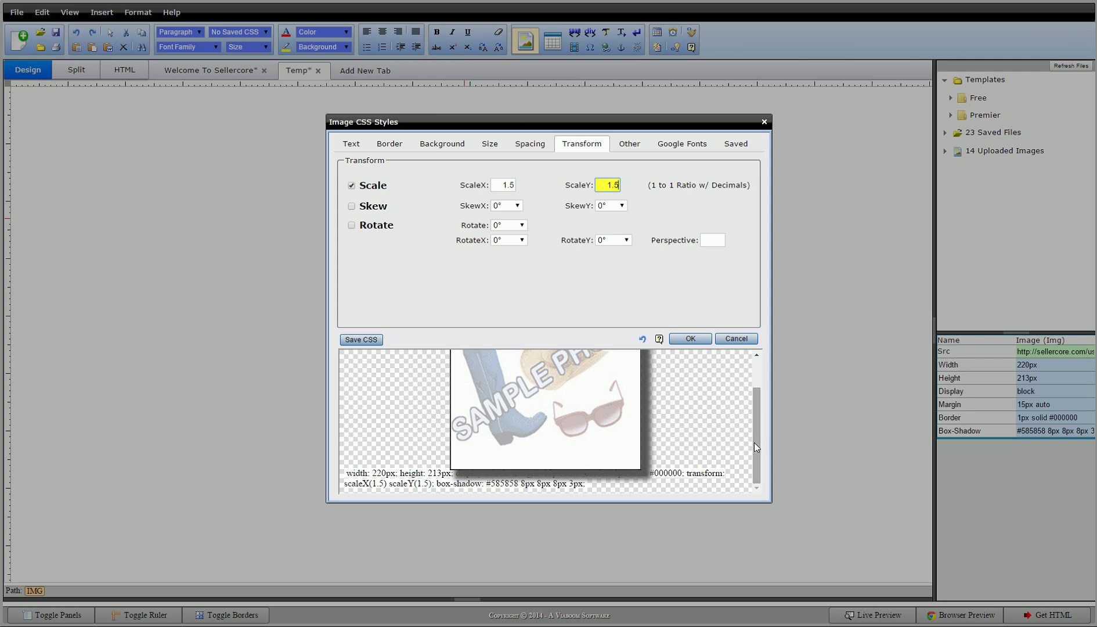
Try shrinking the photo with ScaleX and ScaleY both at 0.5
scroll(754, 443, up, 3)
click(500, 184)
key(ctrl+a)
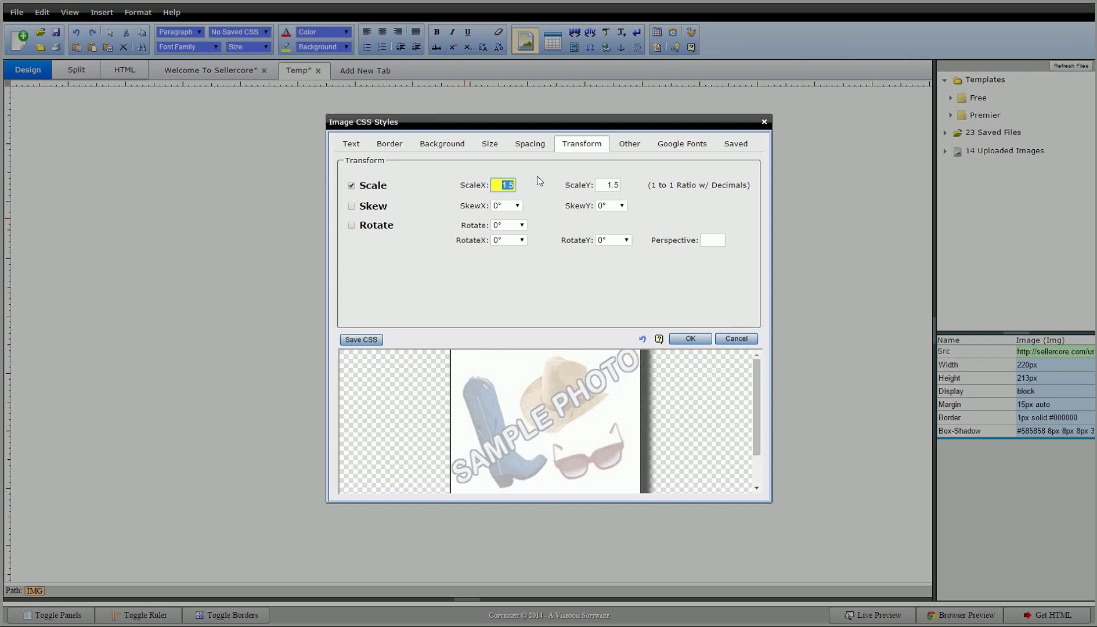
text(0.5)
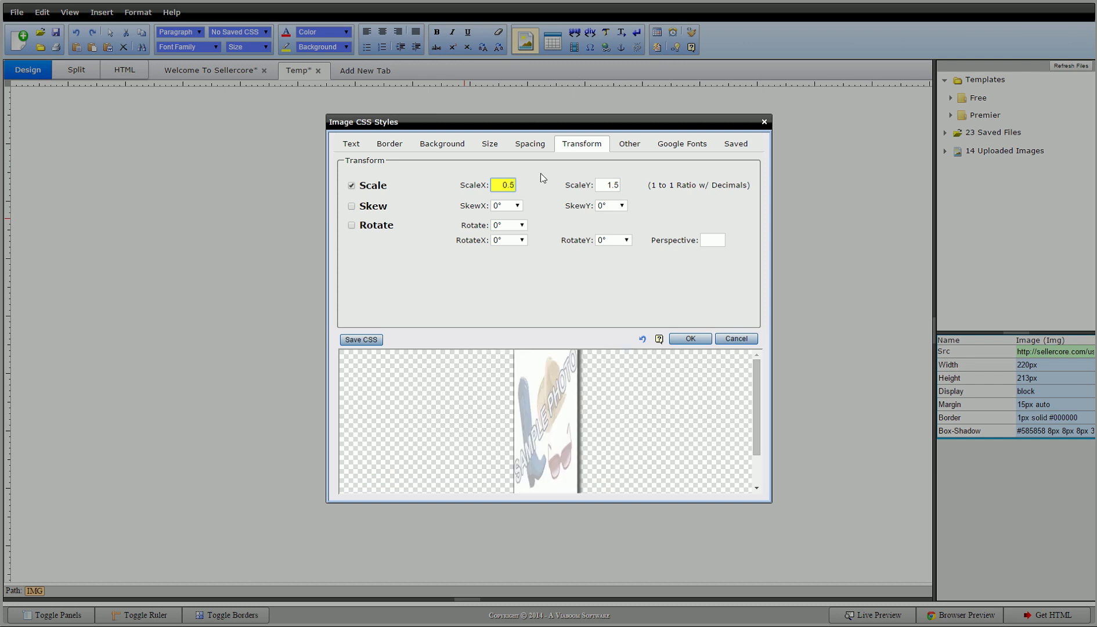
click(596, 185)
key(ctrl+a)
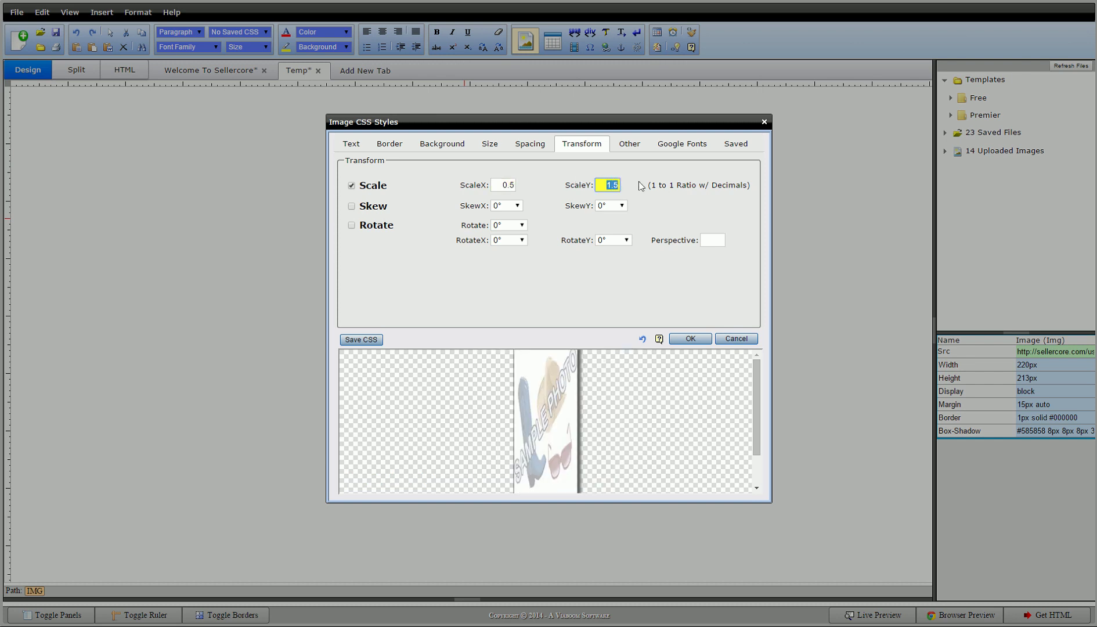
text(0)
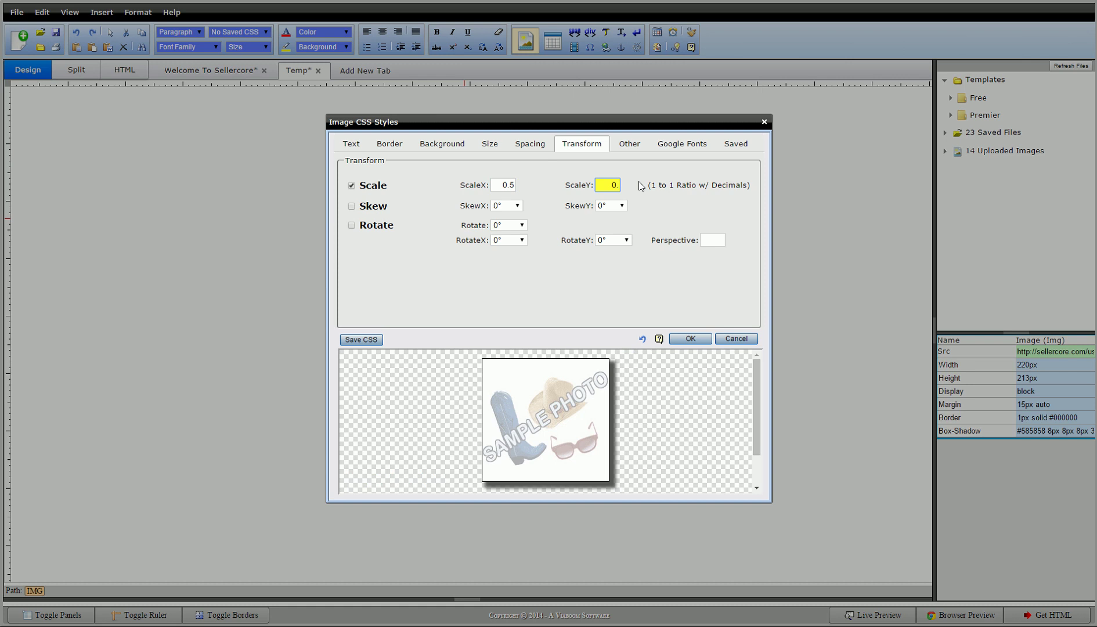
text(.5)
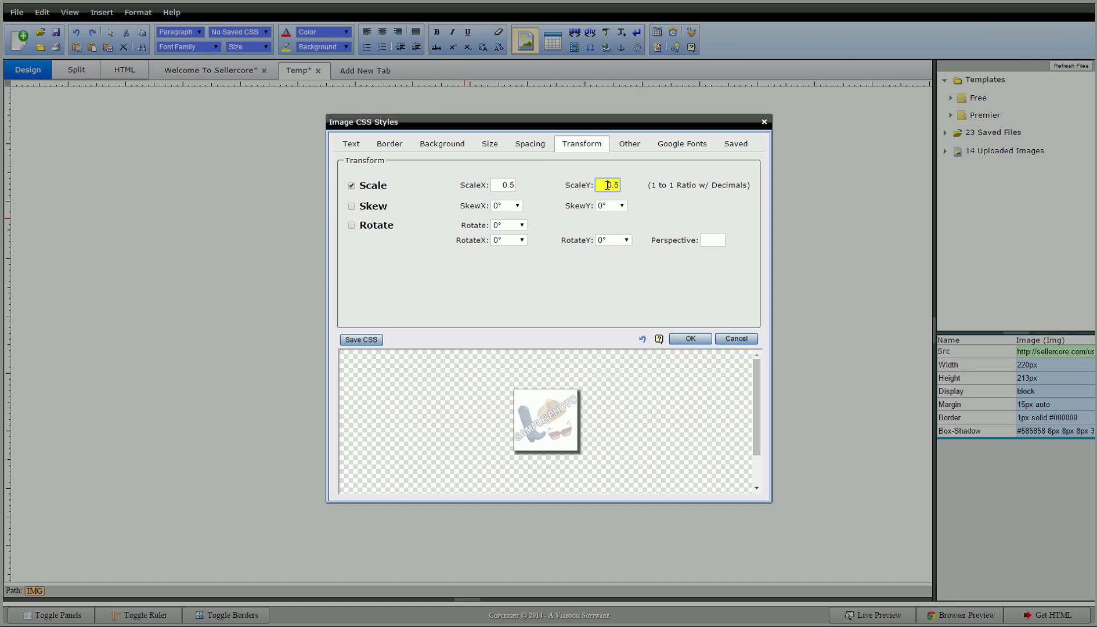
Try 1.1 for both scales, then set ScaleX back to 1
drag(606, 184, 646, 181)
text(1.1)
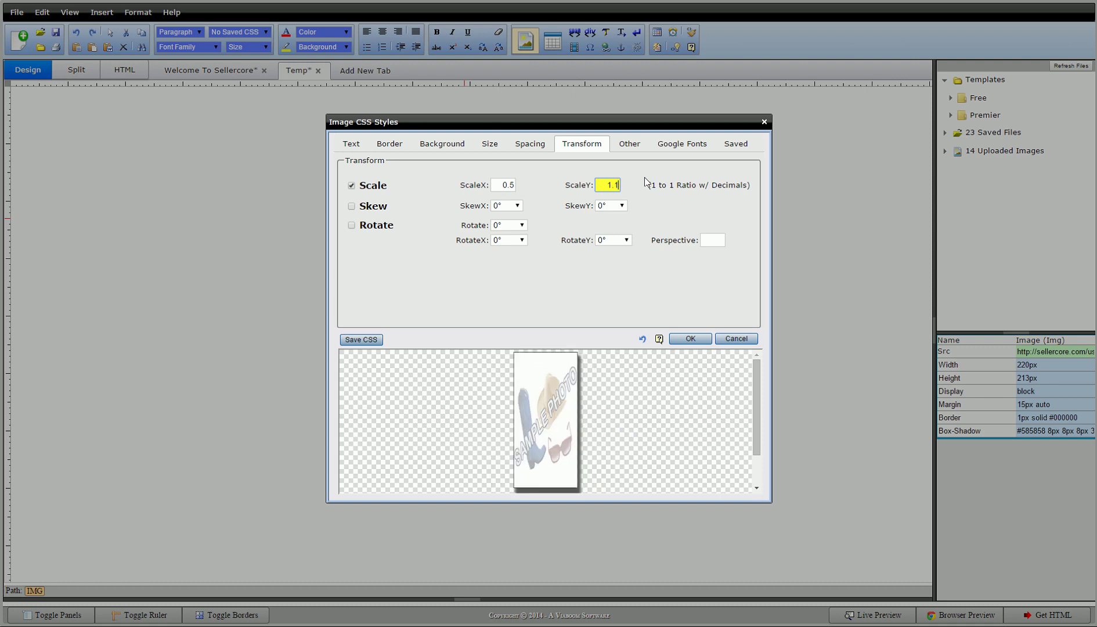
double_click(503, 185)
key(BackSpace)
text(1.1)
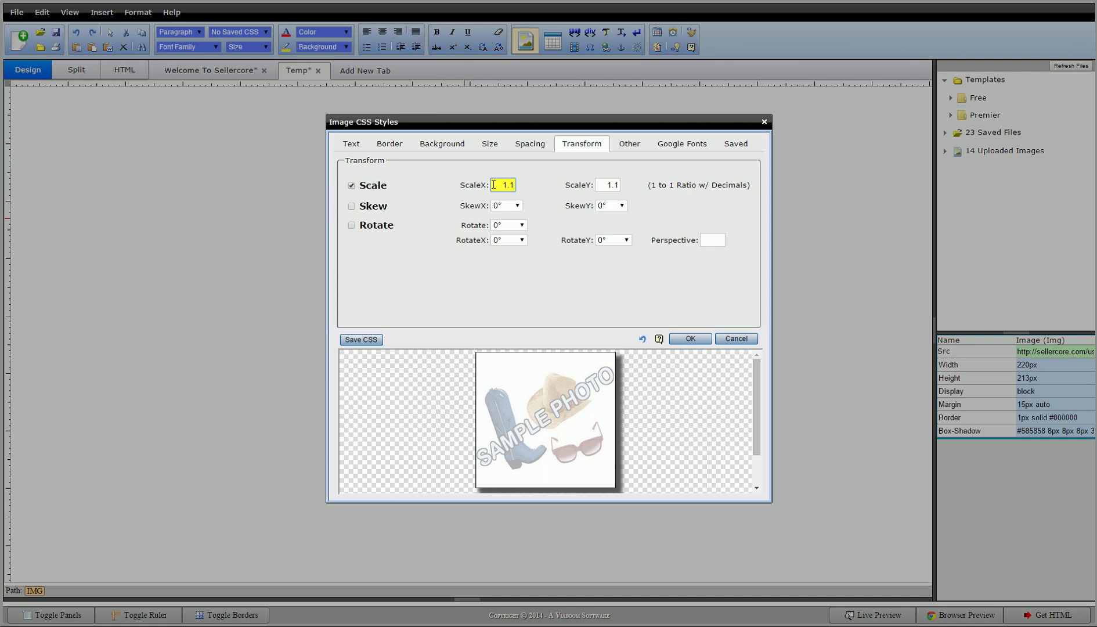
drag(493, 185, 527, 184)
text(1)
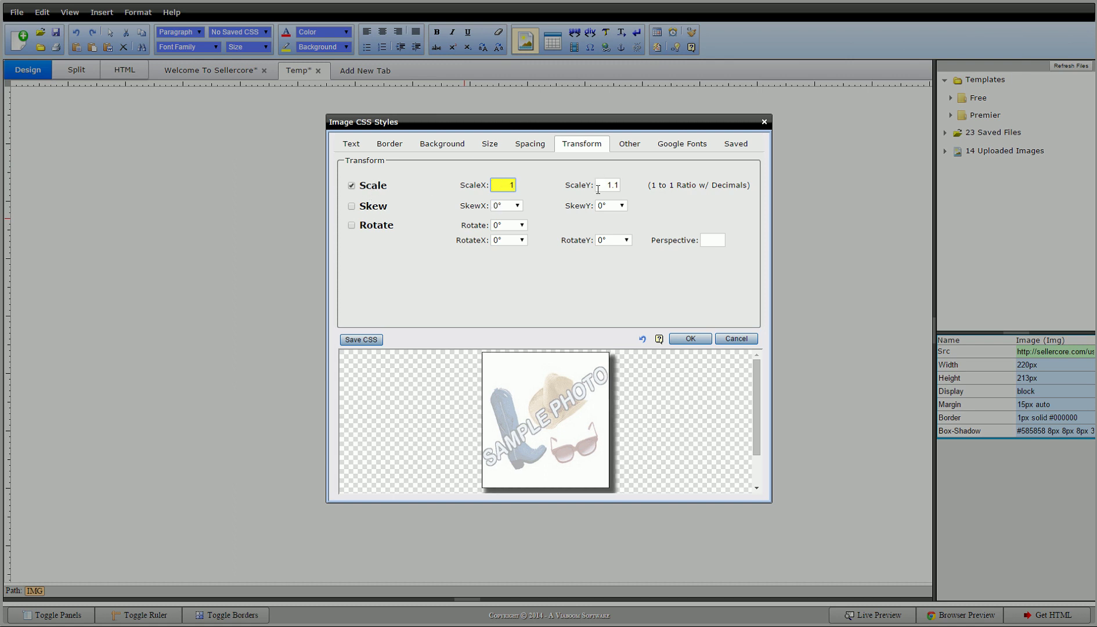
drag(598, 189, 614, 186)
Set ScaleY to 1, enable Skew, and try SkewX at 140° and 85° before returning it to 0°
text(1)
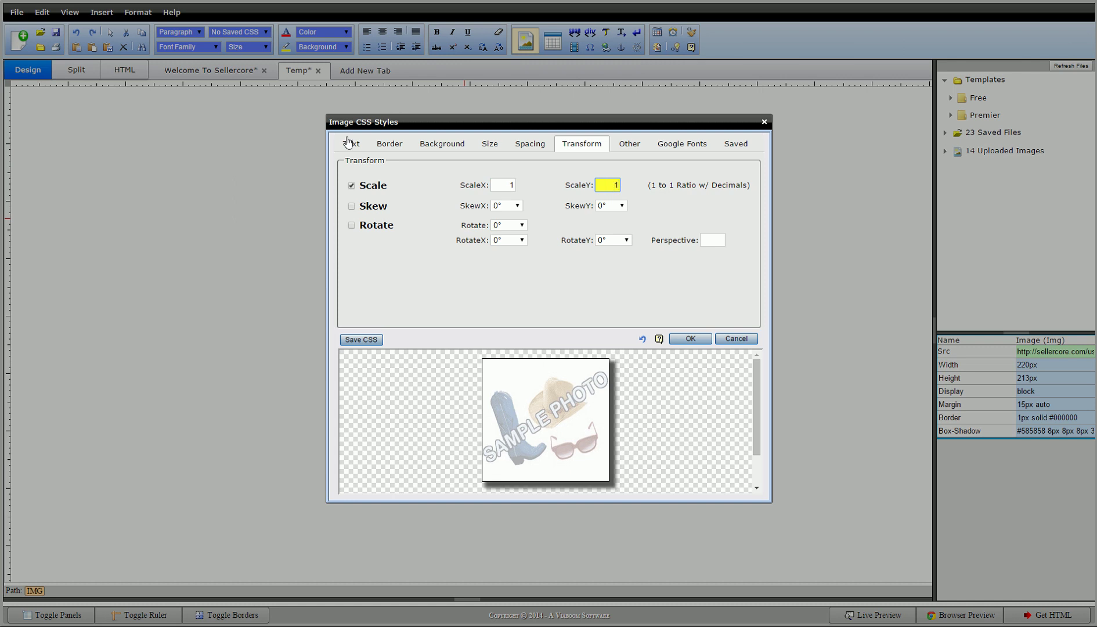
click(372, 210)
click(503, 207)
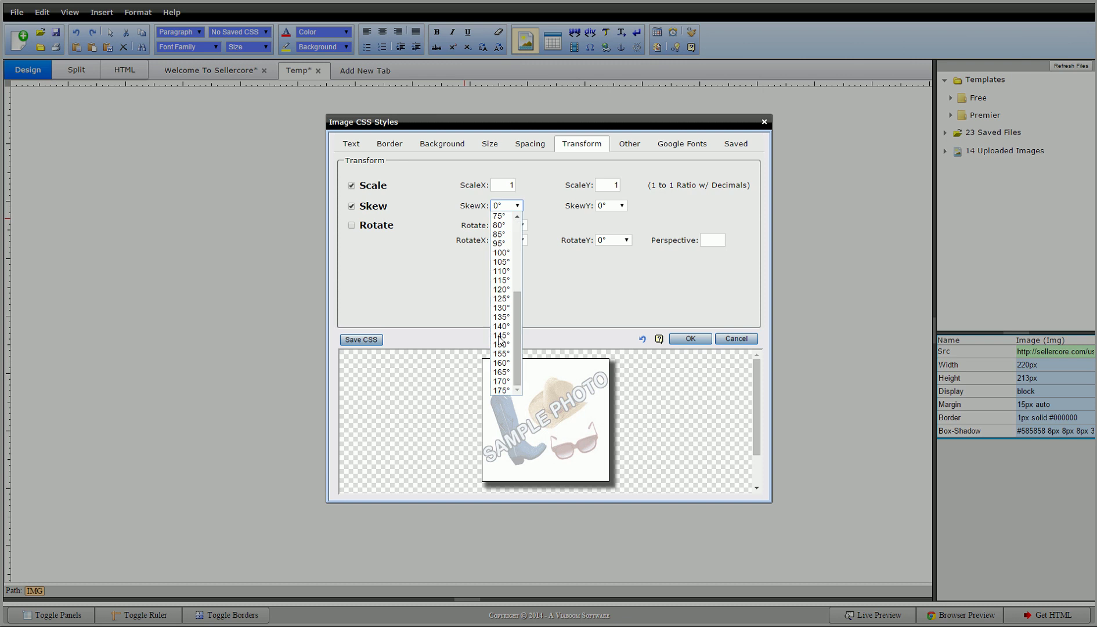
click(576, 297)
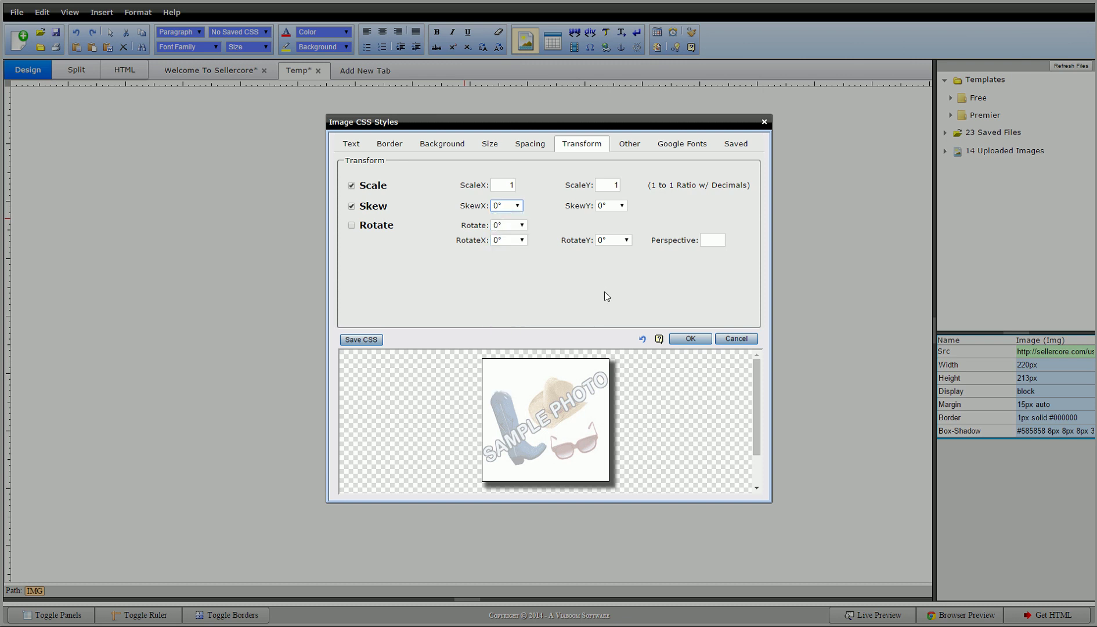
key(Down)
key(Down)
key(Down)
key(Down)
key(Down)
key(Down)
key(Down)
key(Down)
key(Down)
key(Down)
key(Down)
key(Down)
key(Down)
key(Down)
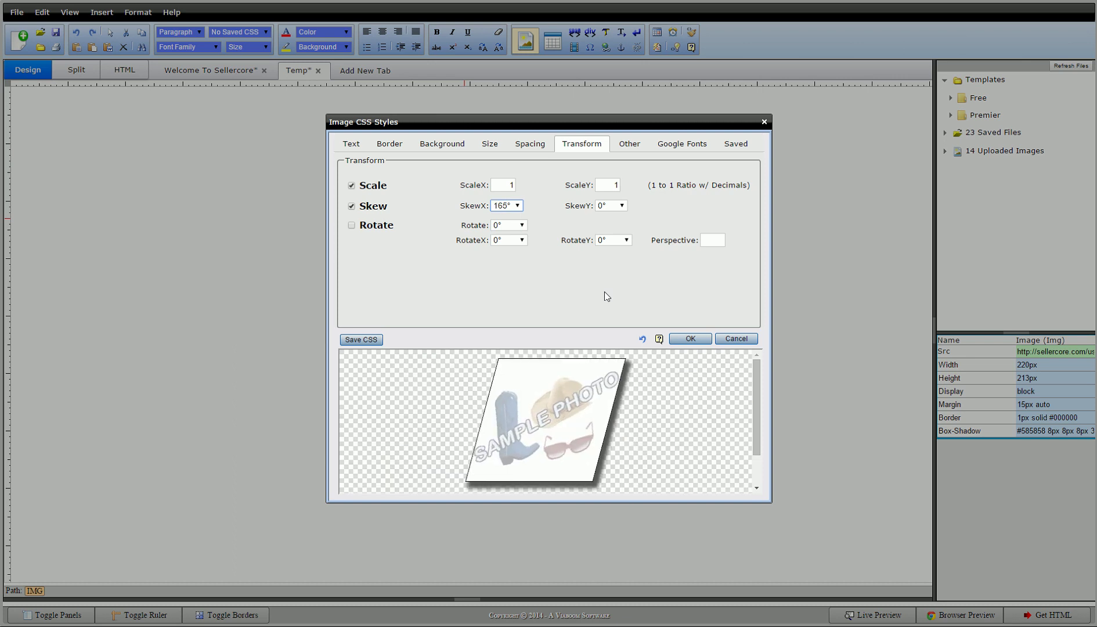
key(8)
key(5)
key(0)
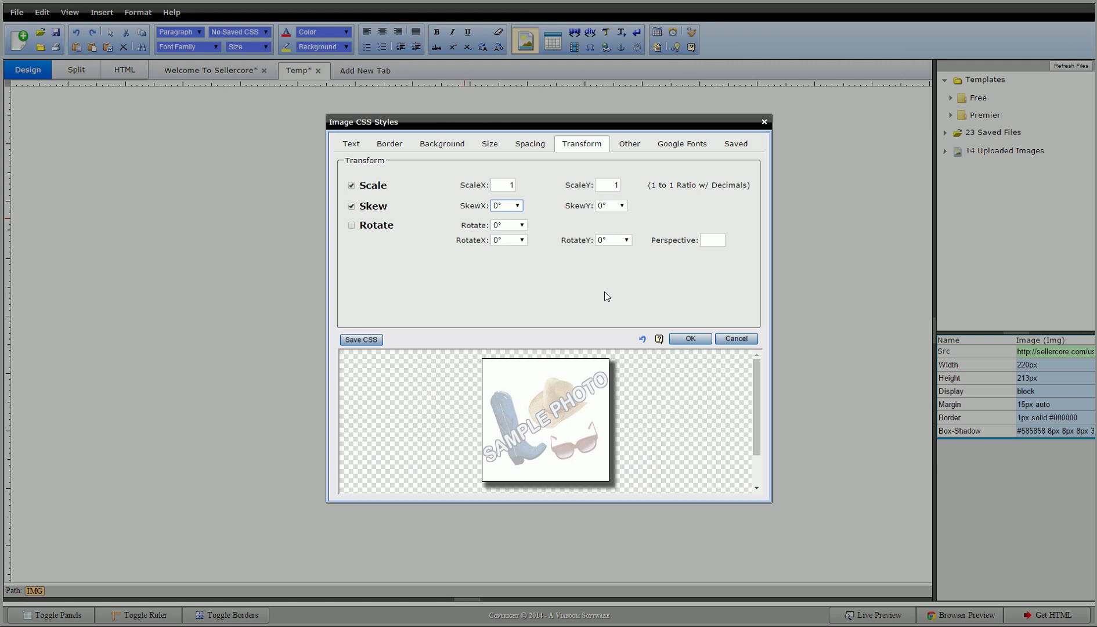
Try SkewY at 30° and 165°, then return it to 0°
click(606, 208)
key(3)
key(1)
key(6)
key(5)
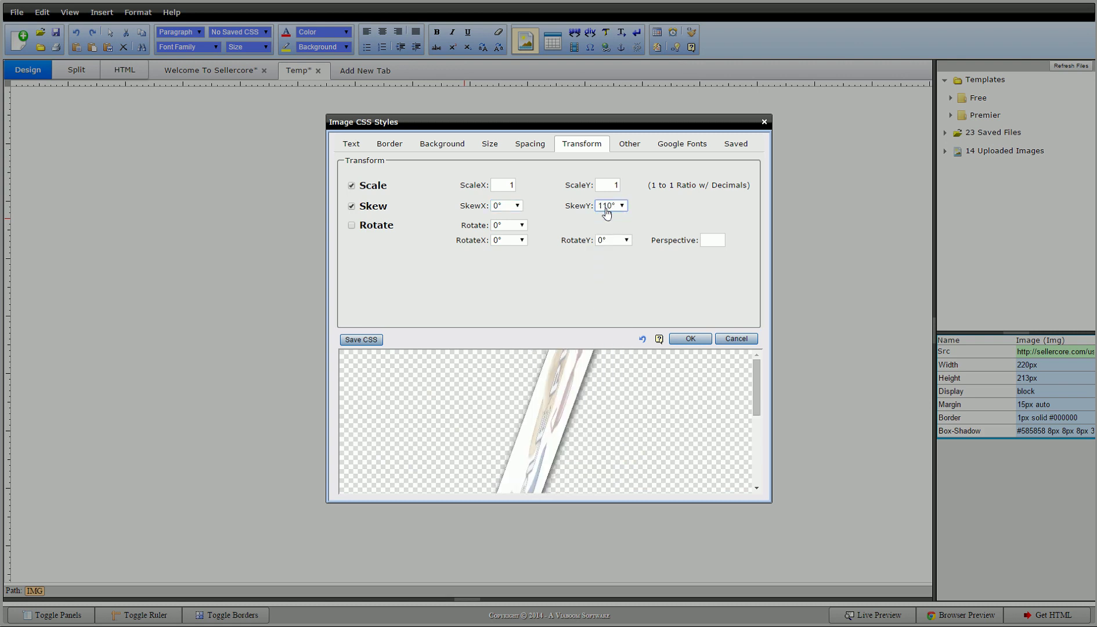
key(0)
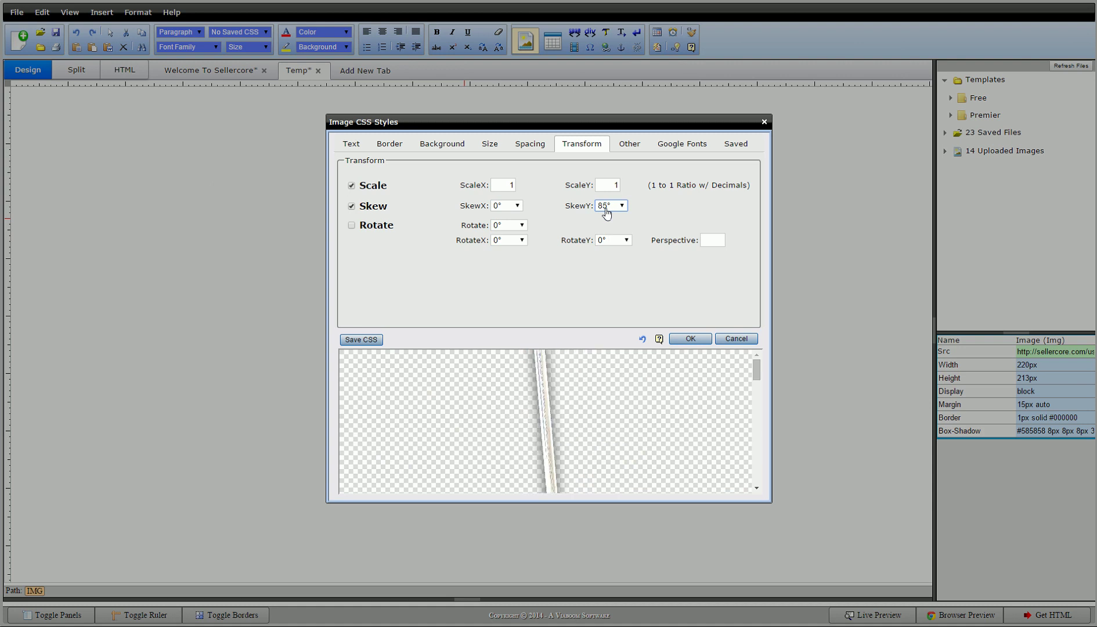
Enable Rotate and cycle through angles like 180°, 355° and 15°, ending at 0°
click(377, 225)
click(505, 228)
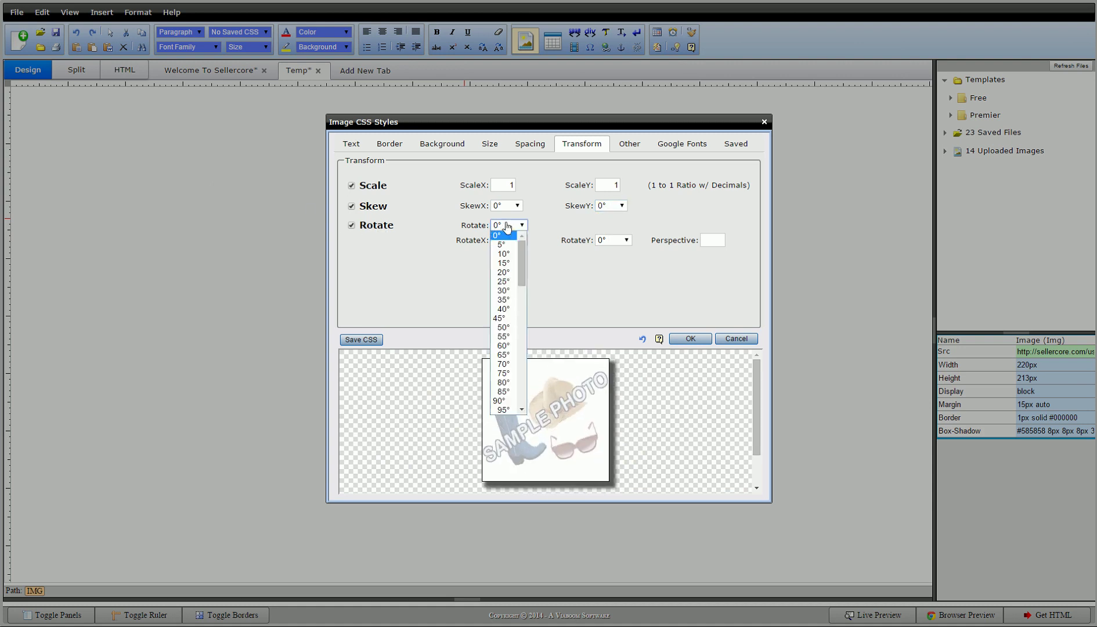
click(505, 228)
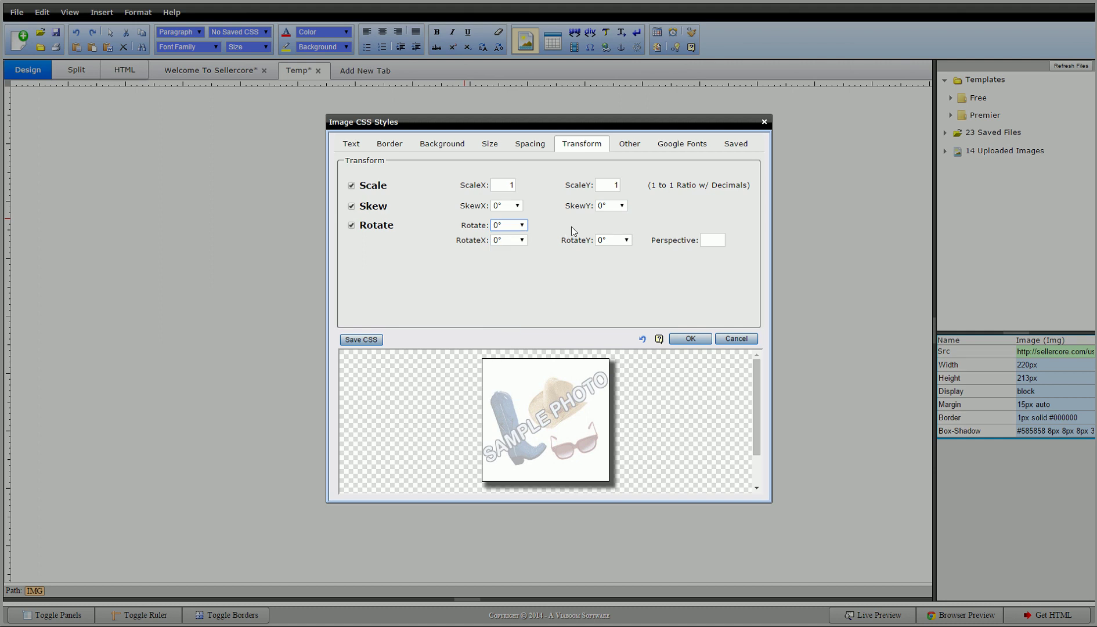
key(Down)
key(Down)
key(Down)
key(Down)
key(Down)
key(Down)
key(Down)
key(Down)
key(Down)
key(Down)
key(Down)
key(Down)
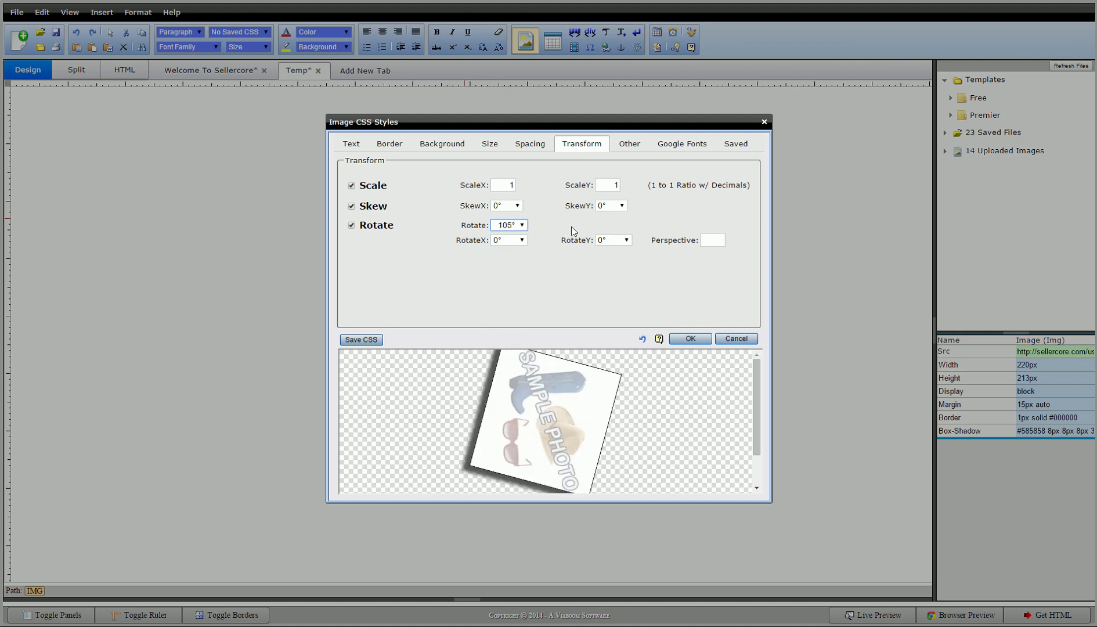
key(Down)
key(Down)
key(Down)
key(Down)
key(Down)
key(Down)
key(Down)
key(Down)
key(Down)
key(Down)
key(Down)
key(Down)
key(Down)
key(Down)
key(Down)
key(Down)
key(Down)
key(Down)
key(Down)
key(Down)
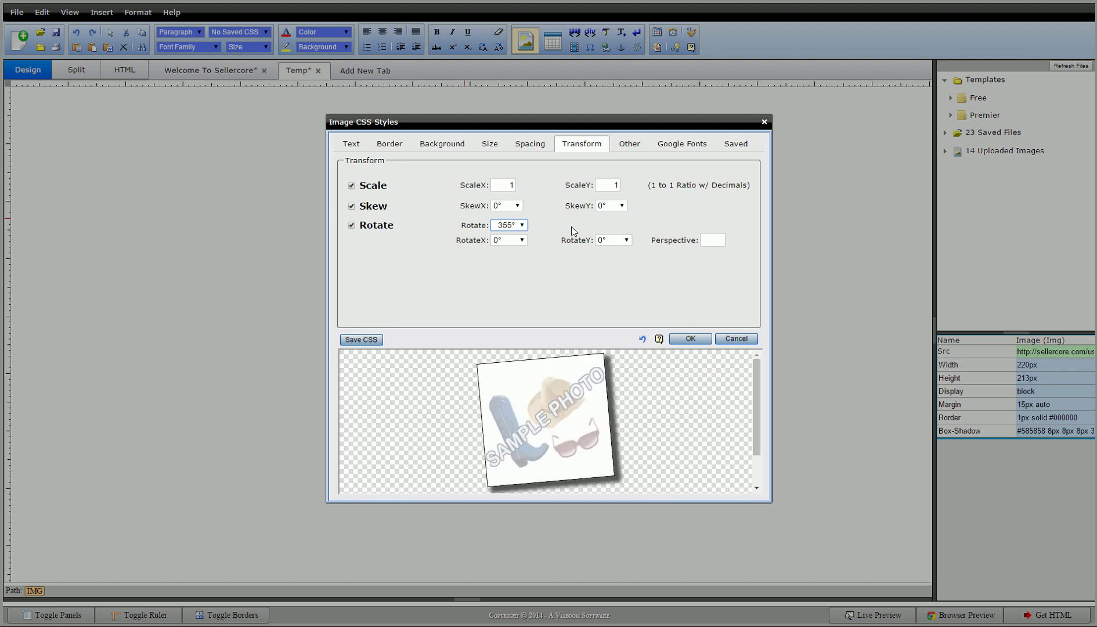
key(Up)
key(Up)
key(Up)
key(Up)
key(Up)
key(Up)
key(Up)
key(Up)
key(Up)
key(Up)
key(Up)
key(Up)
key(Up)
key(Up)
key(Up)
key(Up)
key(Up)
key(Up)
key(Up)
key(Up)
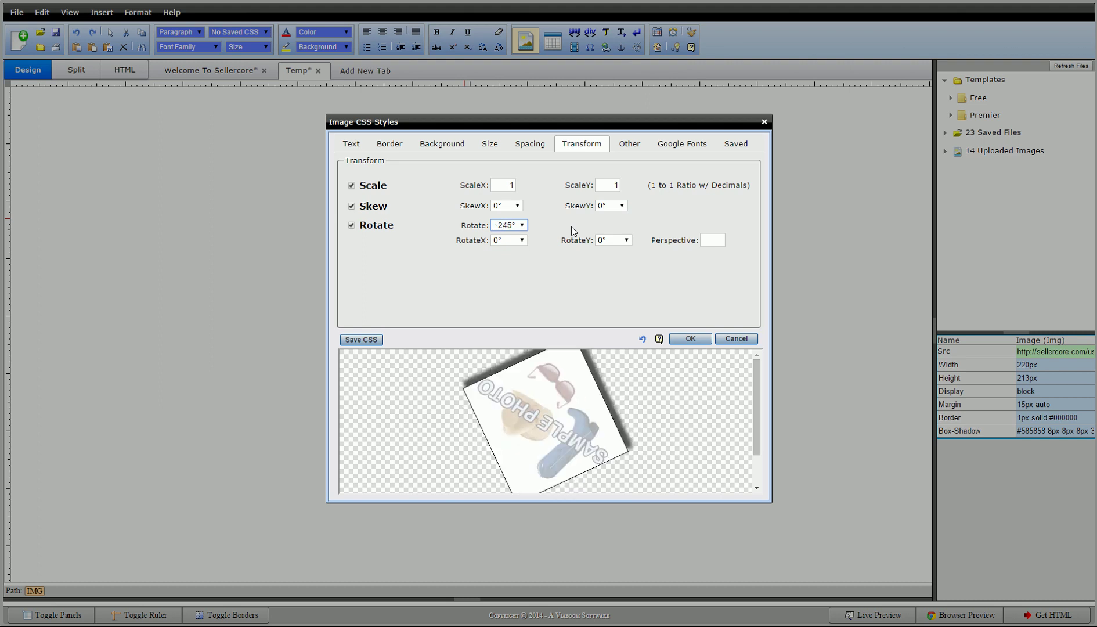
key(Up)
key(Up)
key(Up)
key(Up)
key(Up)
key(Up)
key(Up)
key(Up)
key(Up)
key(Up)
key(Up)
key(Up)
key(Up)
key(Up)
key(Up)
key(Up)
key(Up)
key(Up)
key(Up)
key(Up)
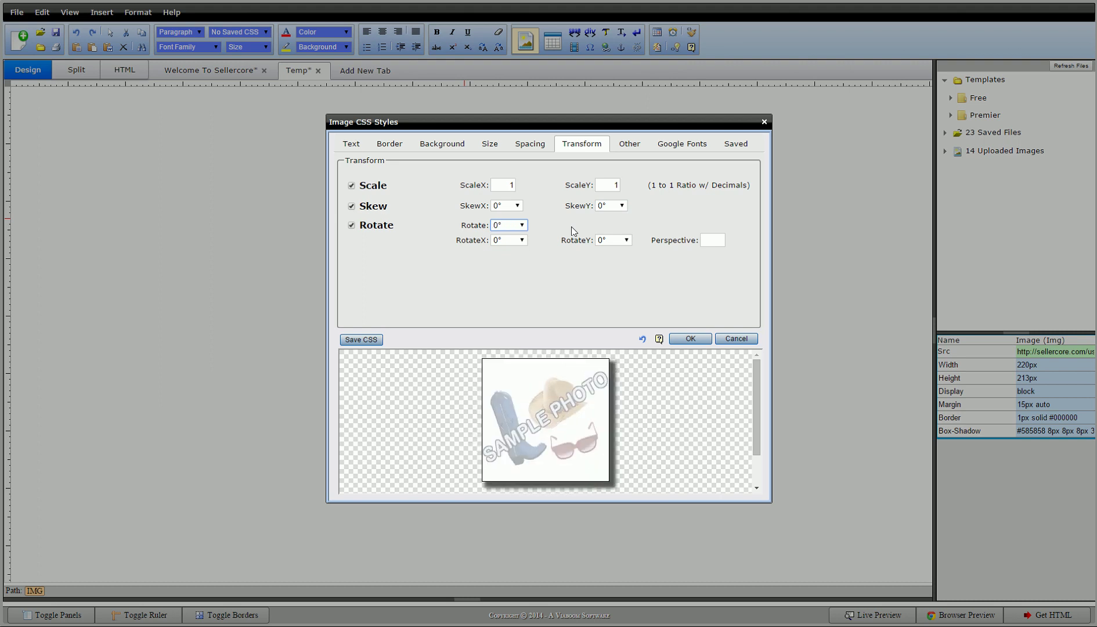
key(Down)
key(Down)
key(Down)
key(Down)
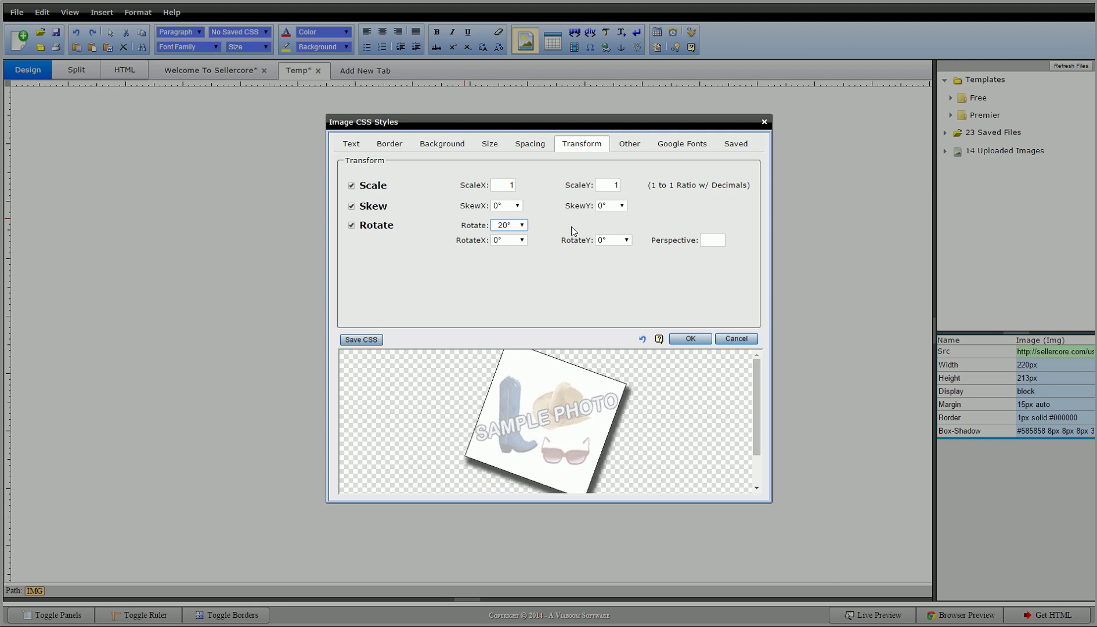
key(Up)
key(Up)
key(Up)
key(Down)
key(Down)
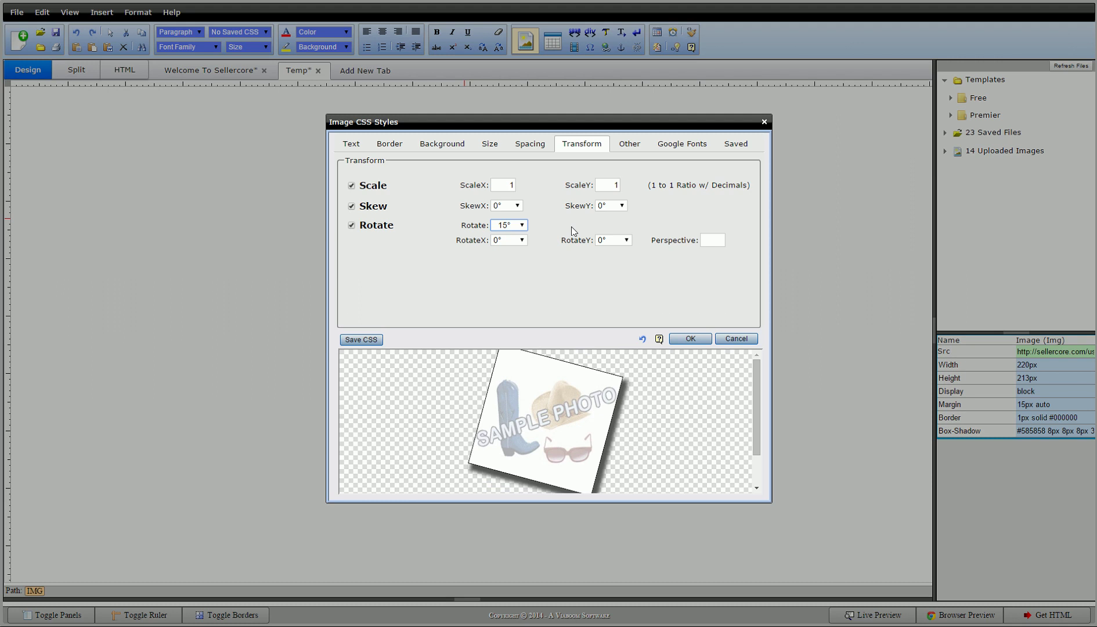
key(Up)
key(Up)
key(Up)
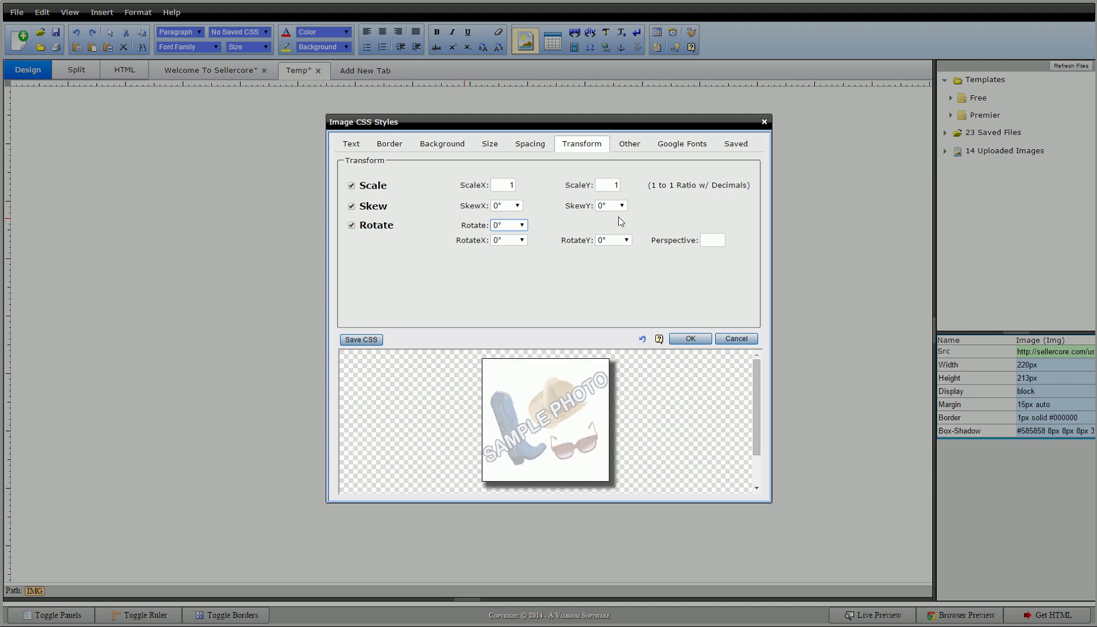
Try RotateX at 20°, 320° and 245°, then reset it to 0°
click(509, 240)
key(2)
key(0)
key(0)
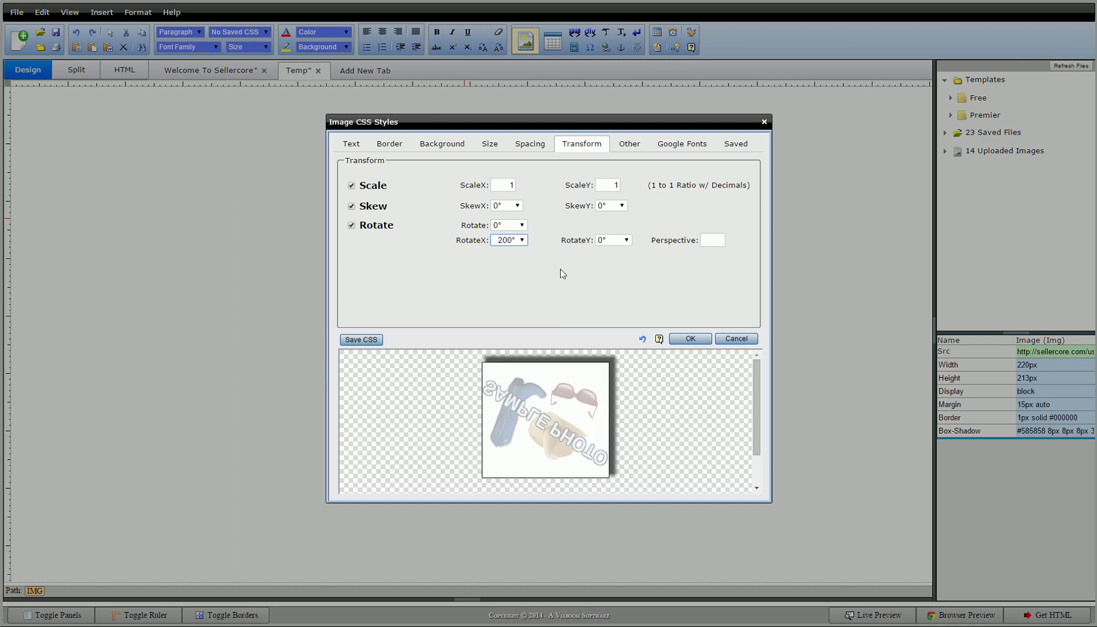
key(3)
key(2)
key(0)
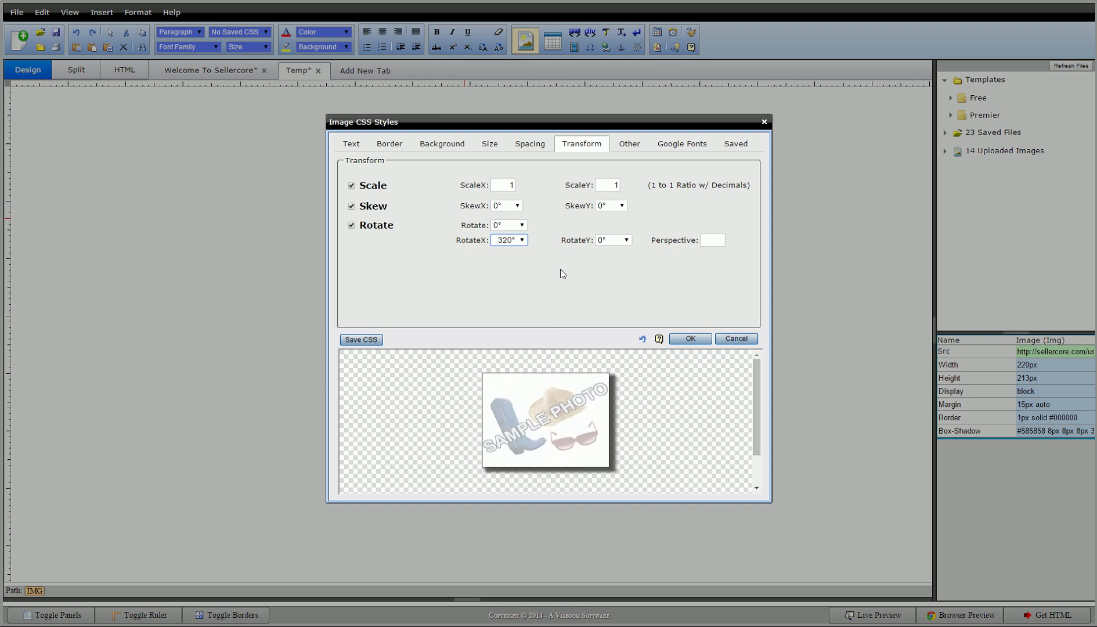
key(2)
key(4)
key(5)
key(Home)
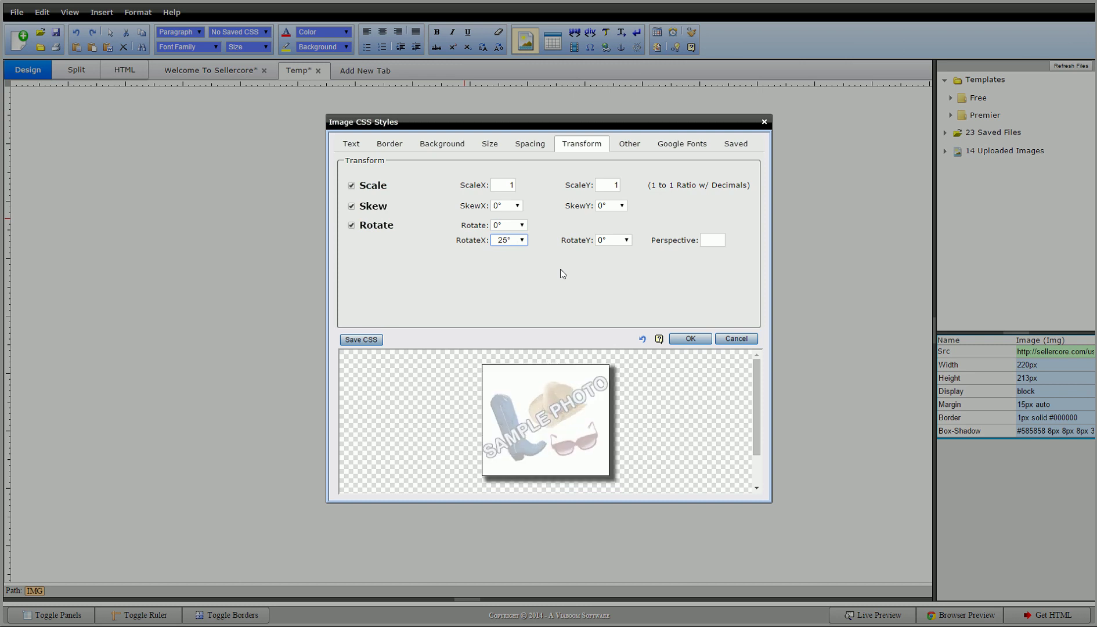
Set RotateY to about 180° so the photo appears mirrored
click(603, 244)
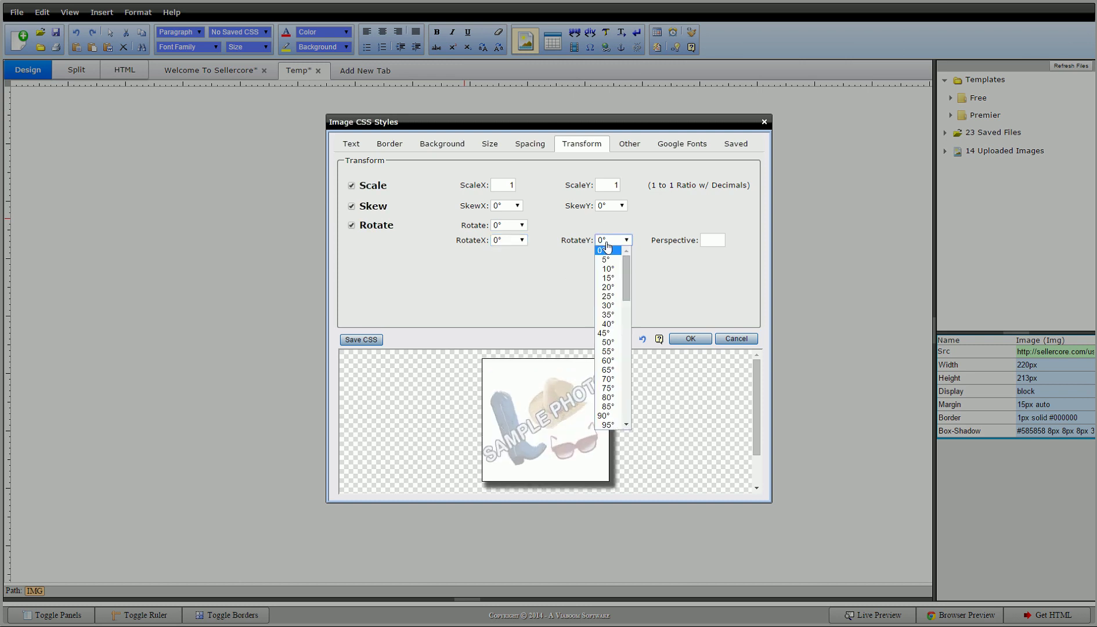
click(605, 247)
text(225)
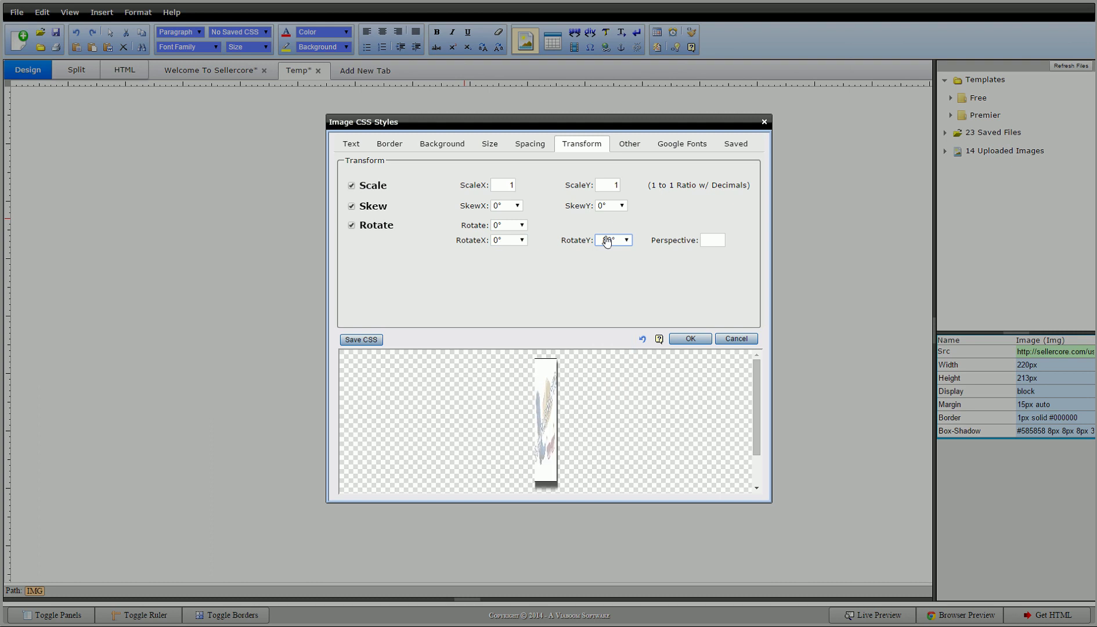
text(315)
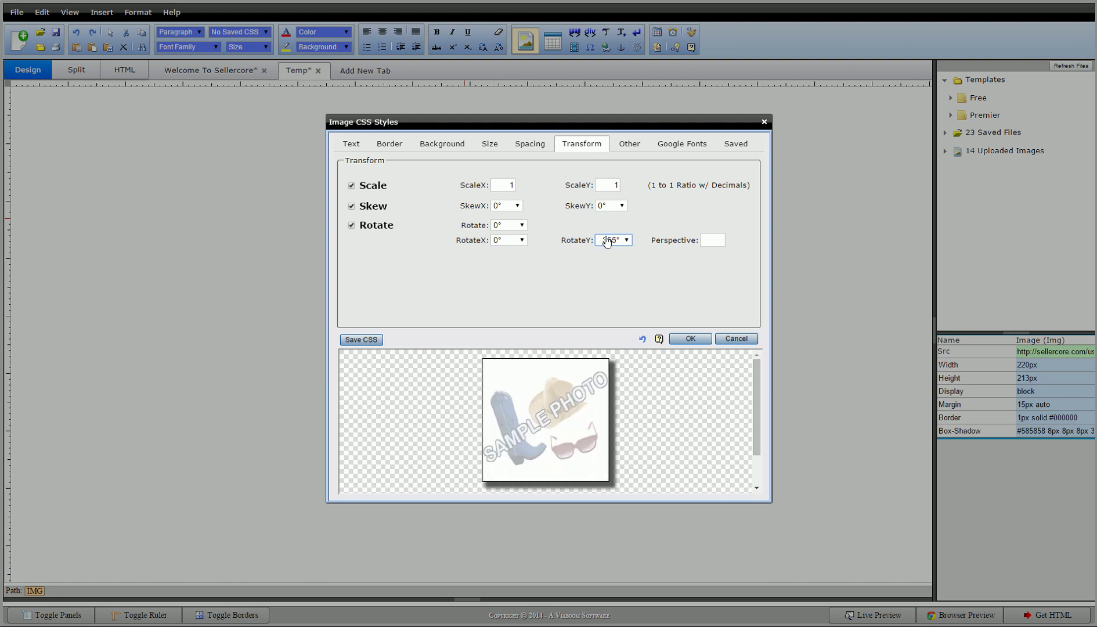
text(180)
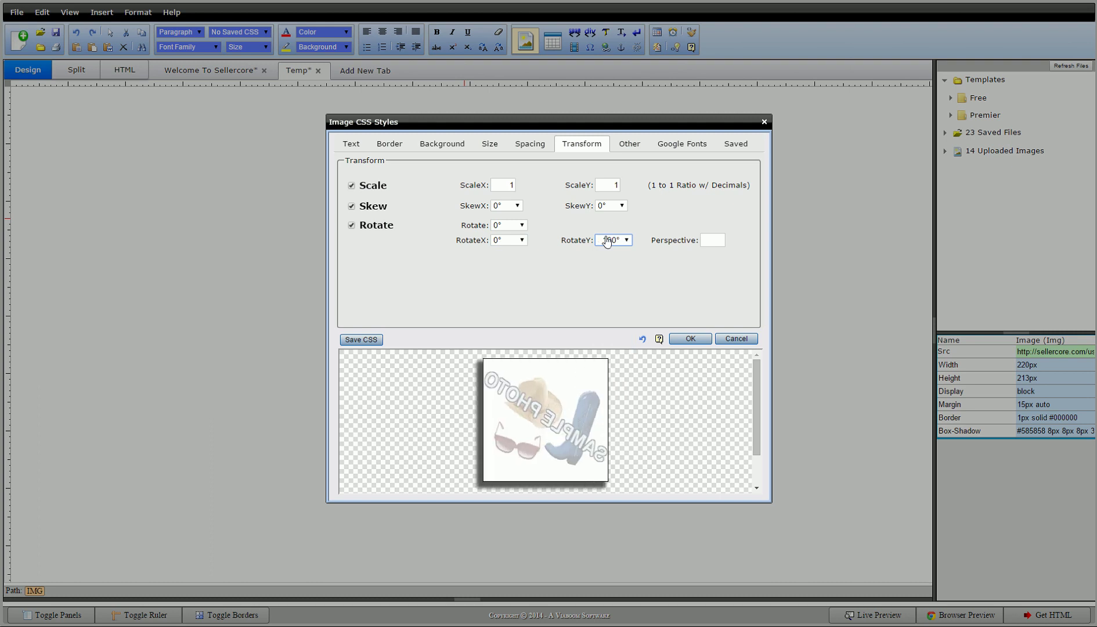
text(0)
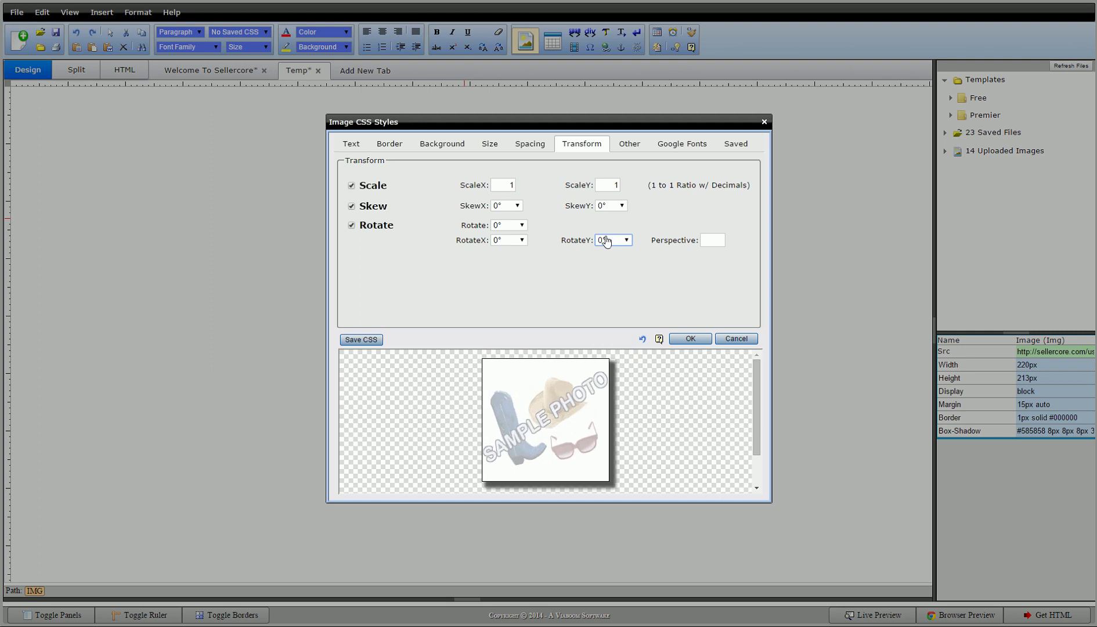
Tilt the photo 45° with RotateX and set Perspective to 500
click(507, 241)
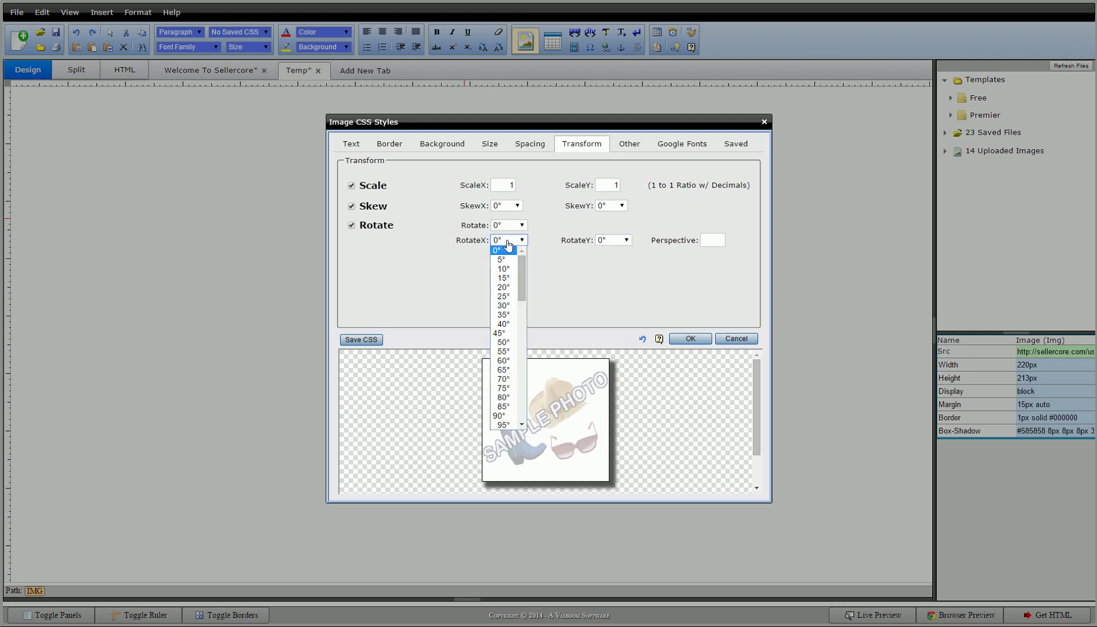
click(502, 333)
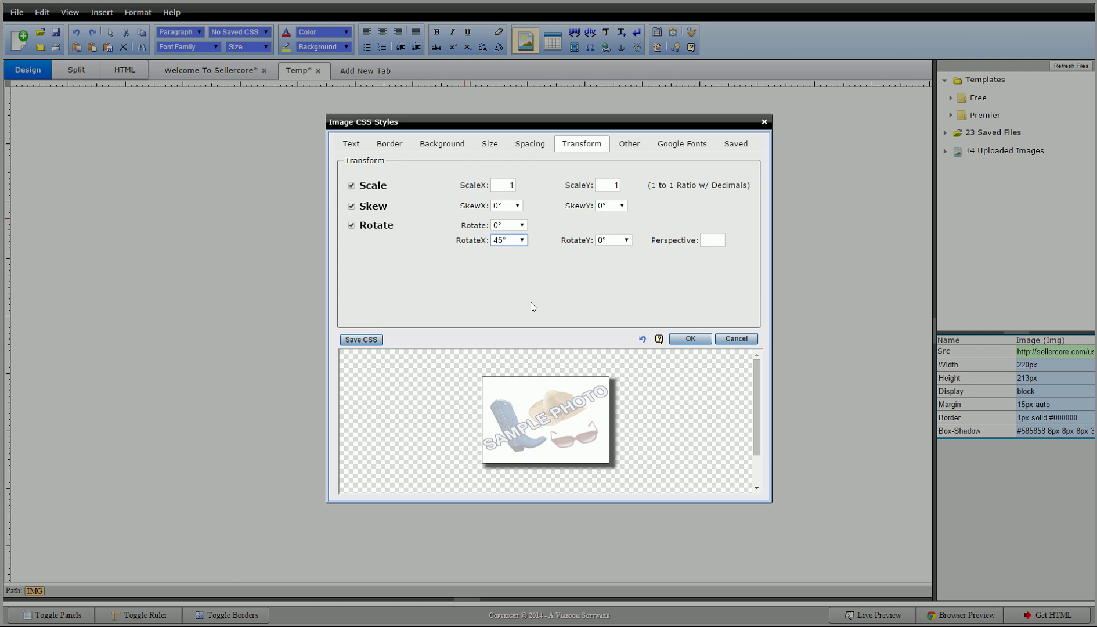
click(710, 239)
text(1)
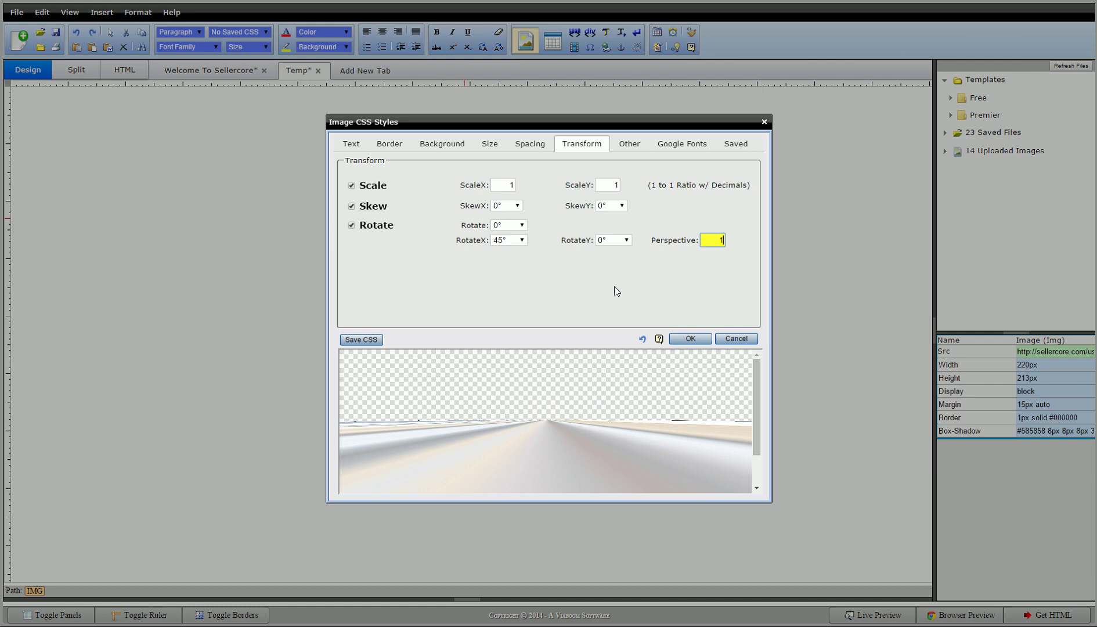
text(0)
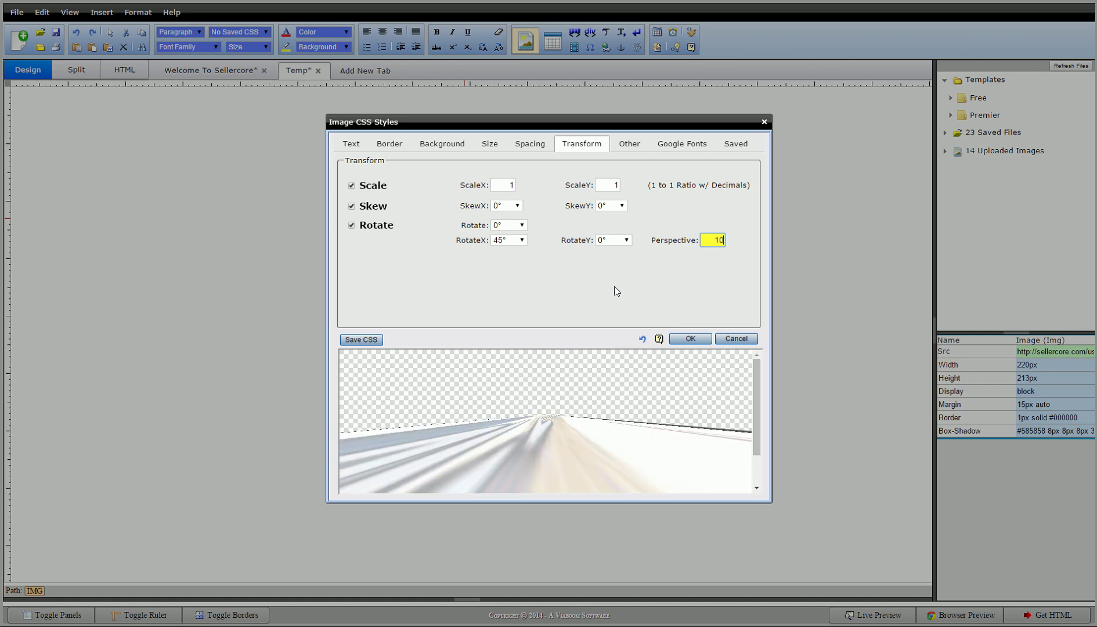
text(0)
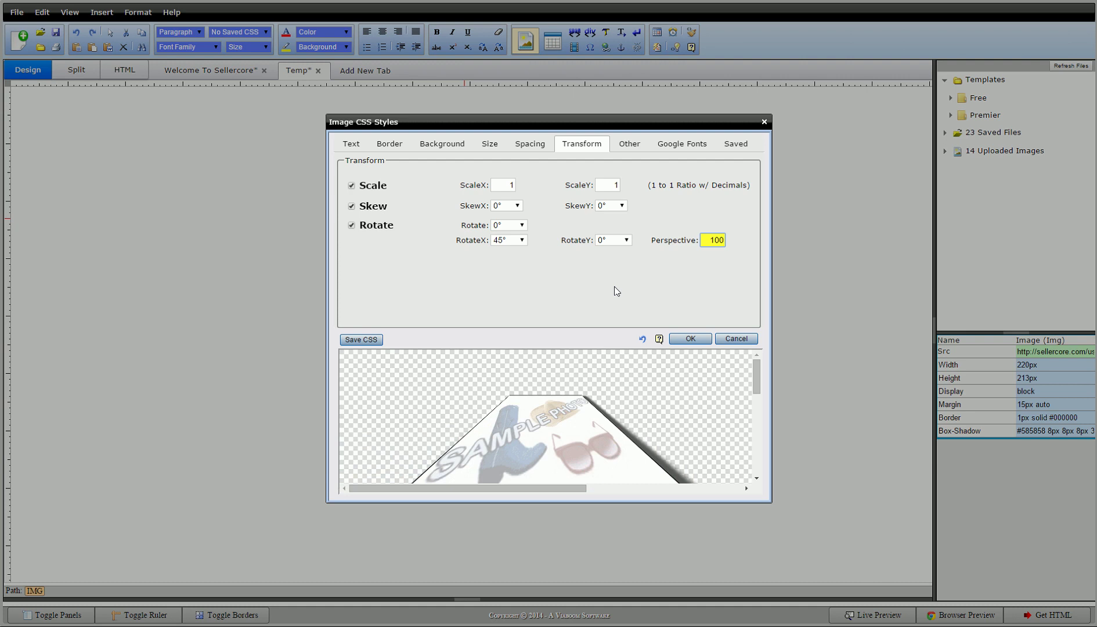
text(0)
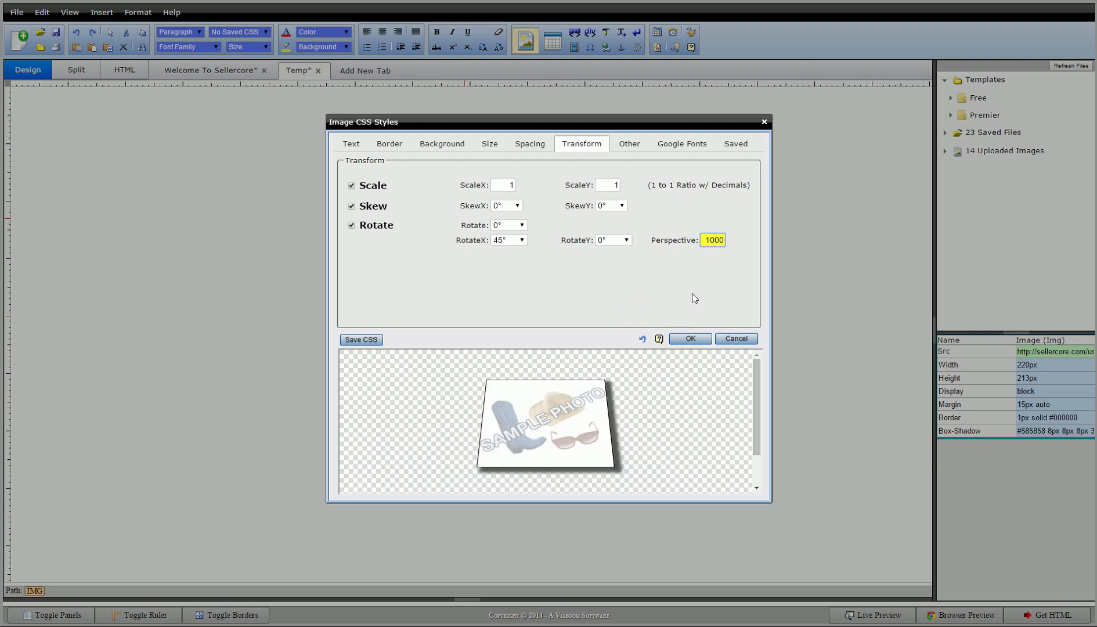
drag(702, 240, 817, 248)
text(500)
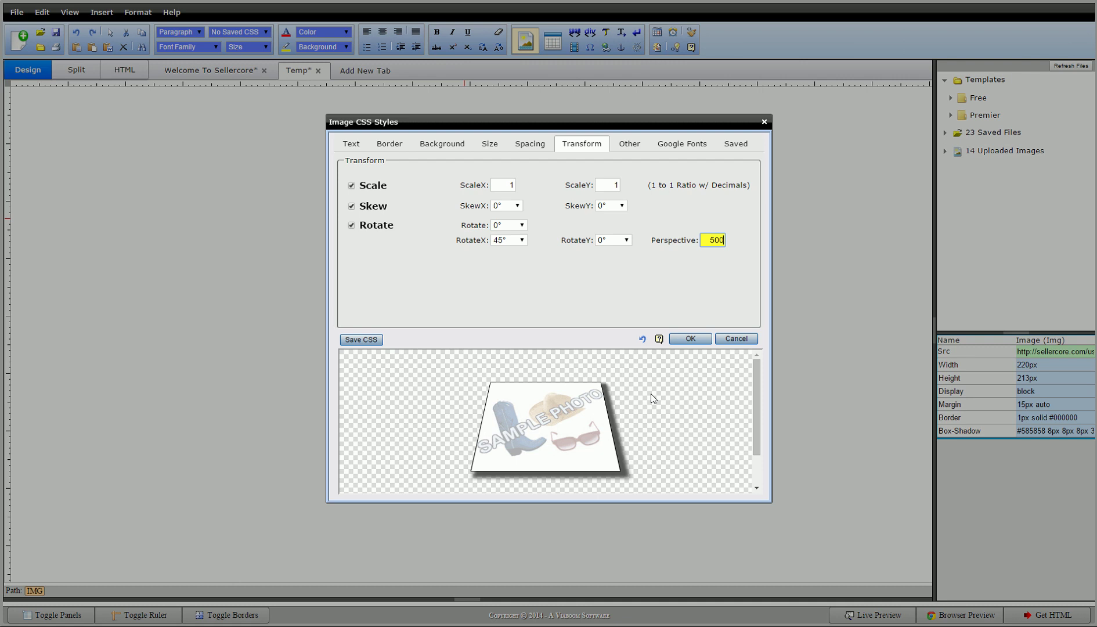
Browse the rotation angle lists and set Rotate to 350°
click(509, 241)
click(509, 244)
scroll(509, 241, down, 20)
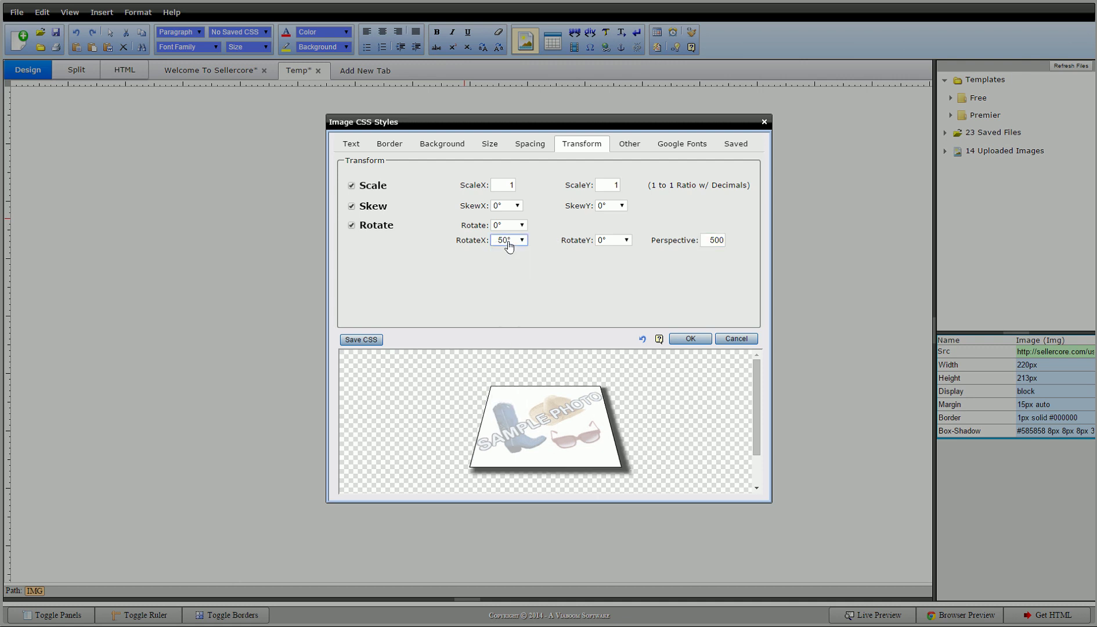
scroll(508, 242, down, 20)
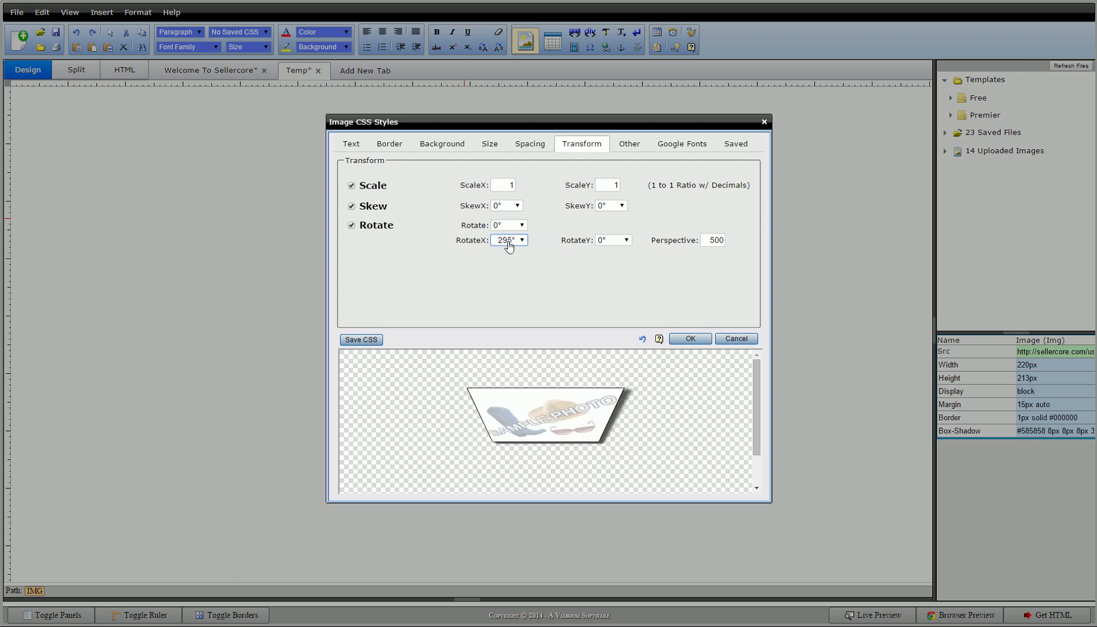
scroll(509, 242, down, 13)
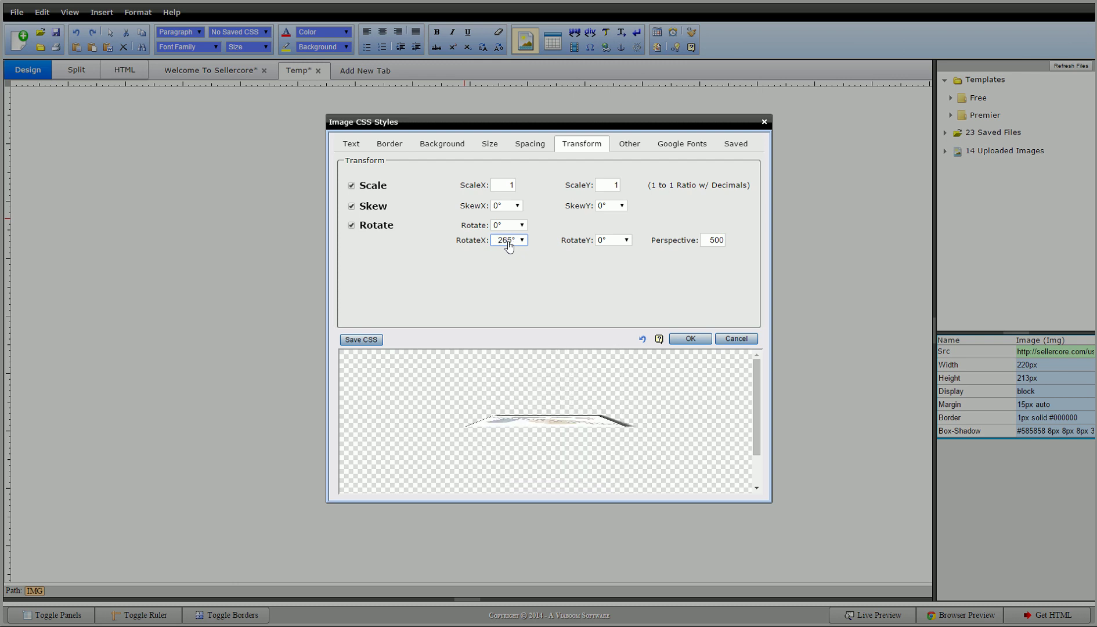
scroll(509, 241, up, 9)
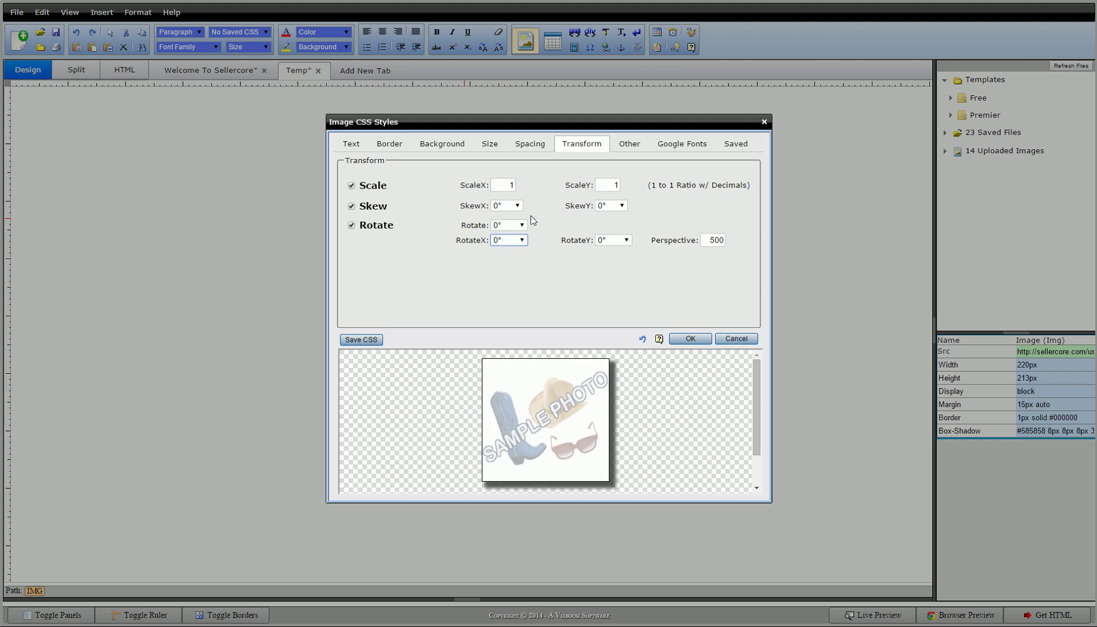
click(513, 225)
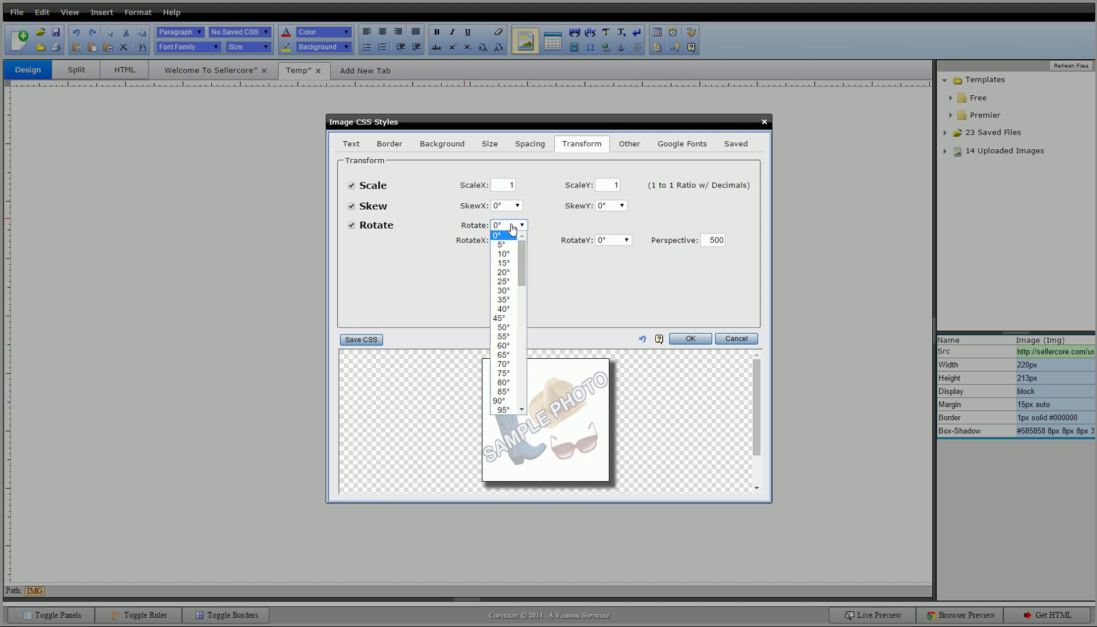
scroll(508, 383, down, 17)
click(509, 401)
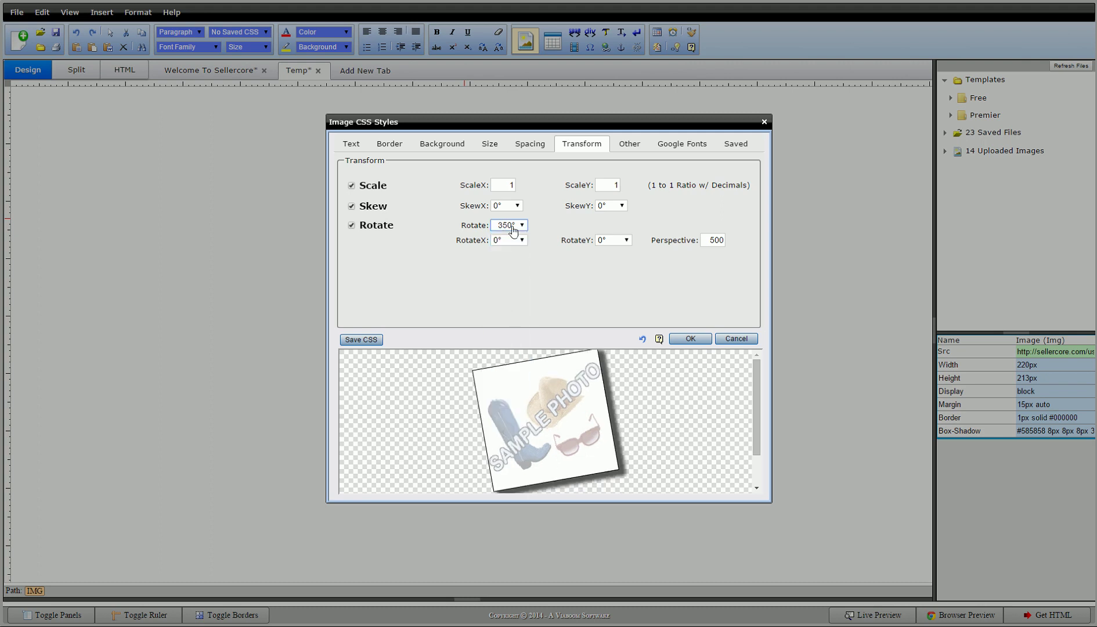
Set RotateX 15°, RotateY 30° and SkewX 10°, then apply with OK
click(506, 240)
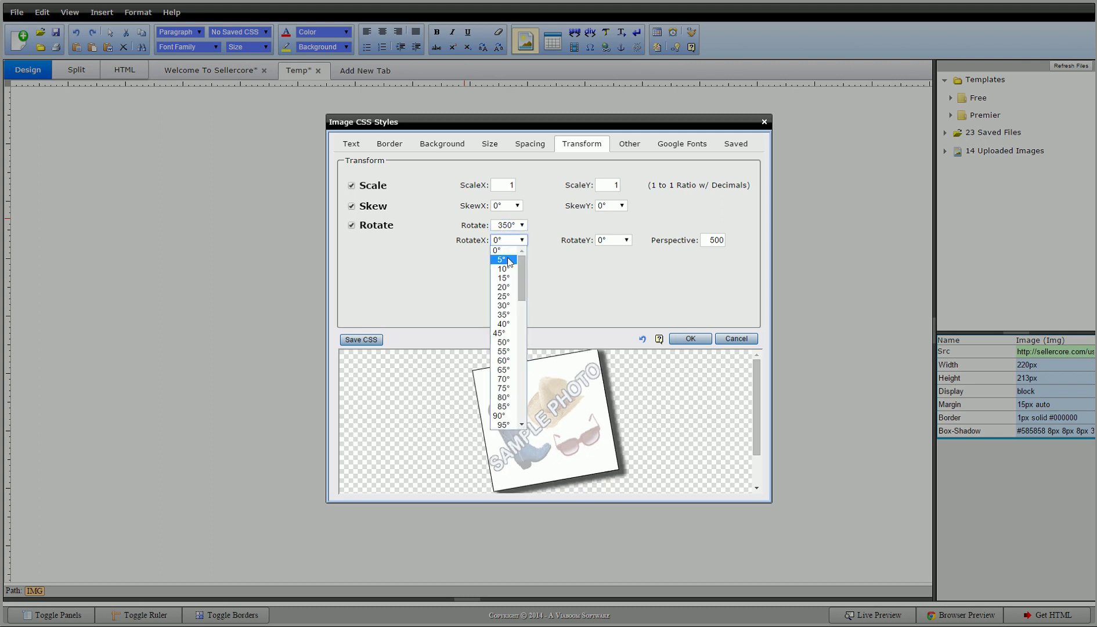
click(504, 277)
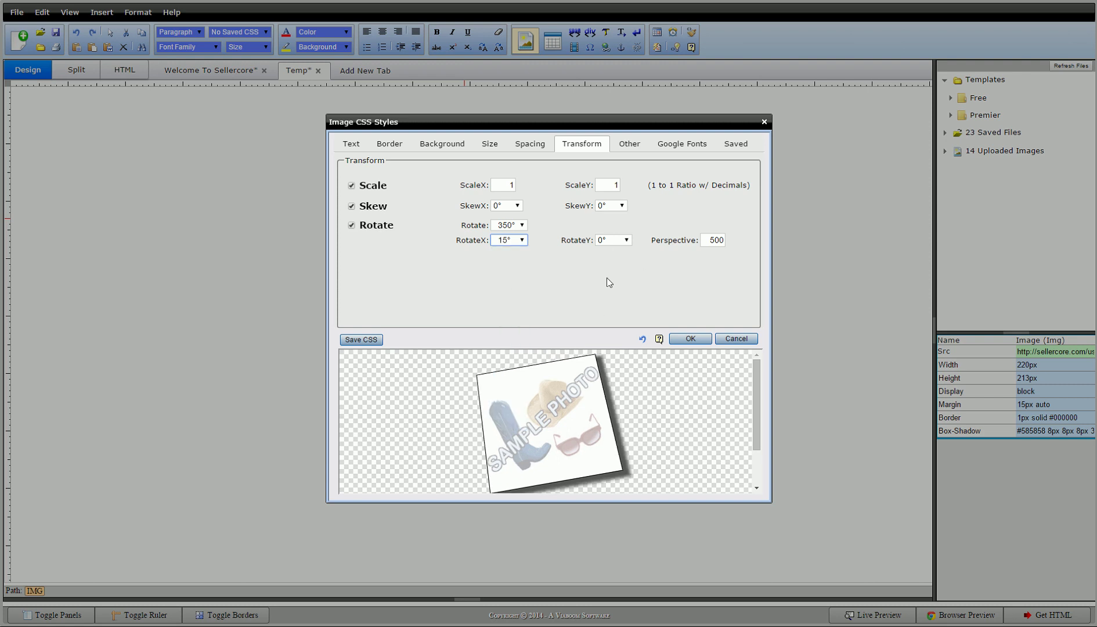
click(614, 240)
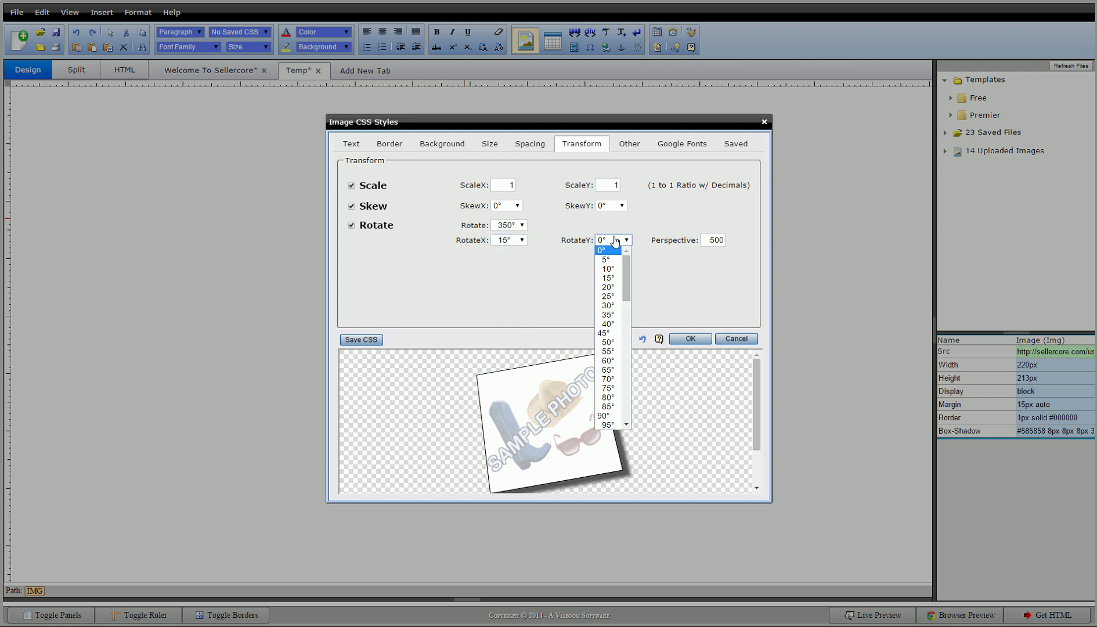
click(612, 307)
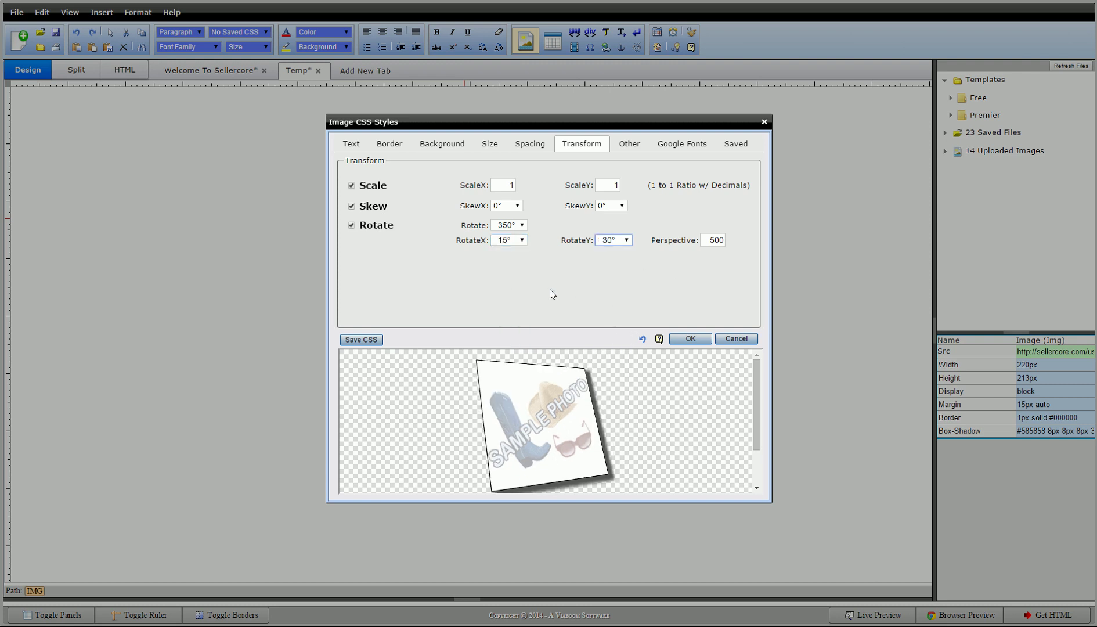
click(504, 206)
click(505, 235)
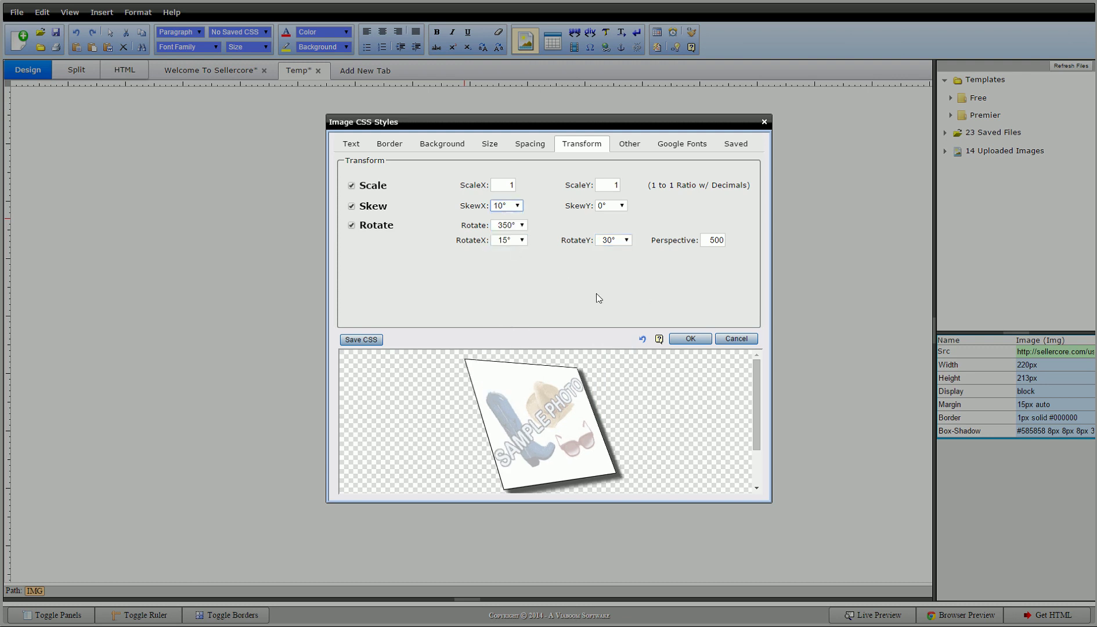
click(688, 339)
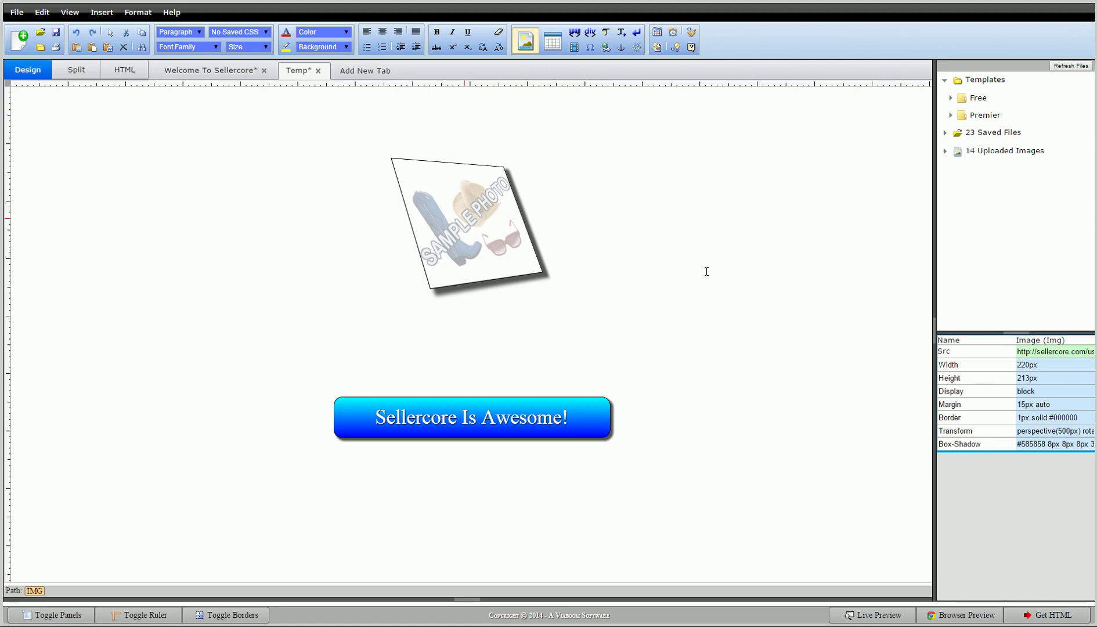
Open the blue button's CSS style Transform settings and enable Skew and Rotate
right_click(474, 416)
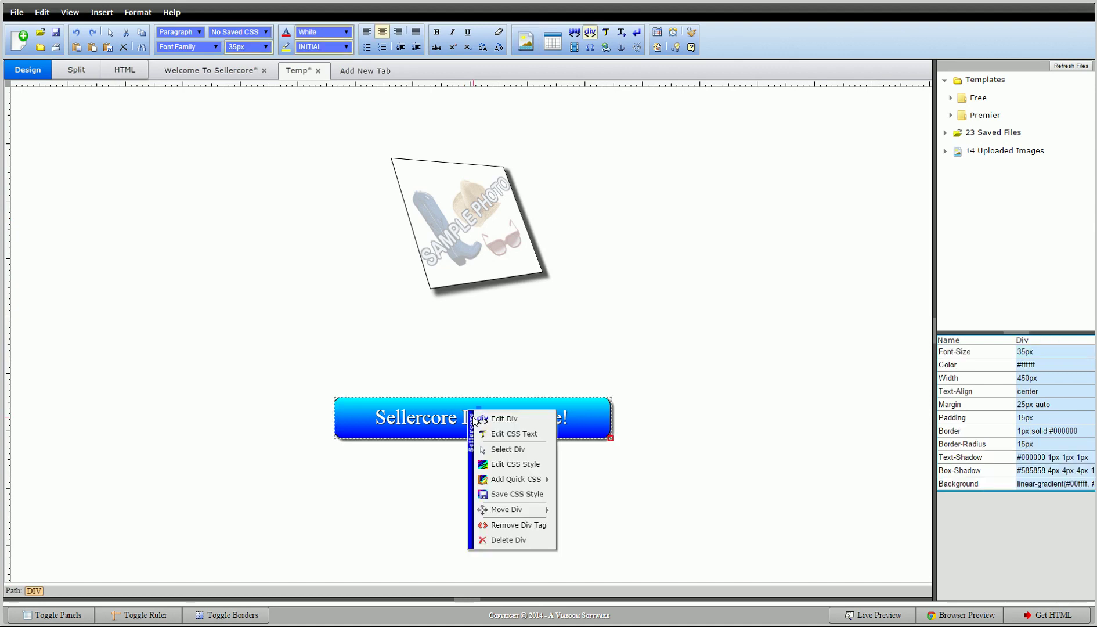
click(522, 459)
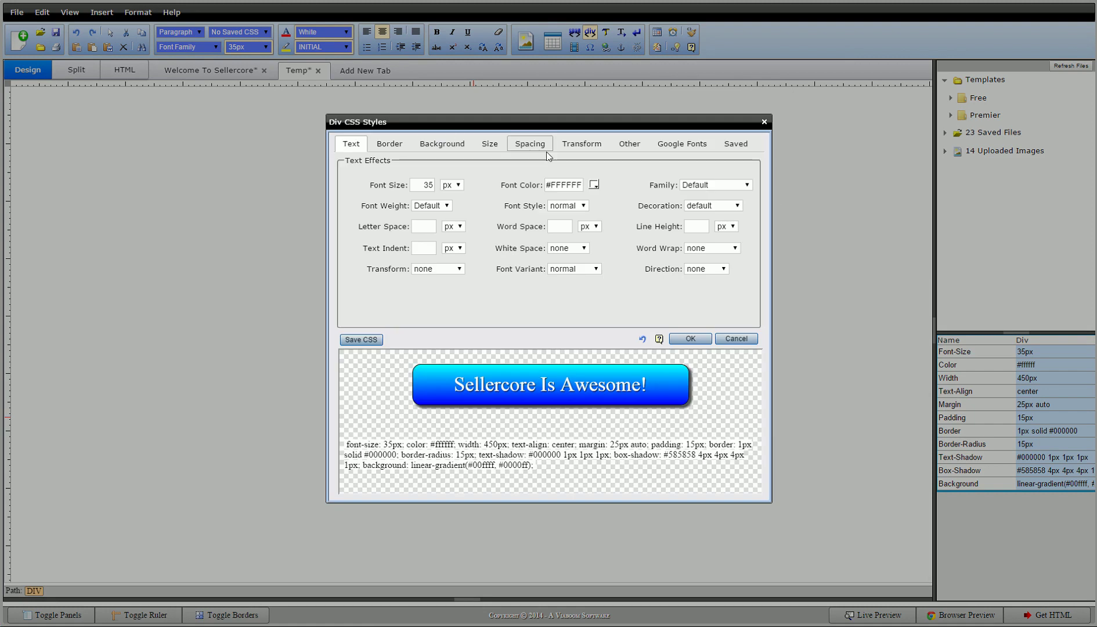
click(576, 148)
click(352, 225)
click(352, 207)
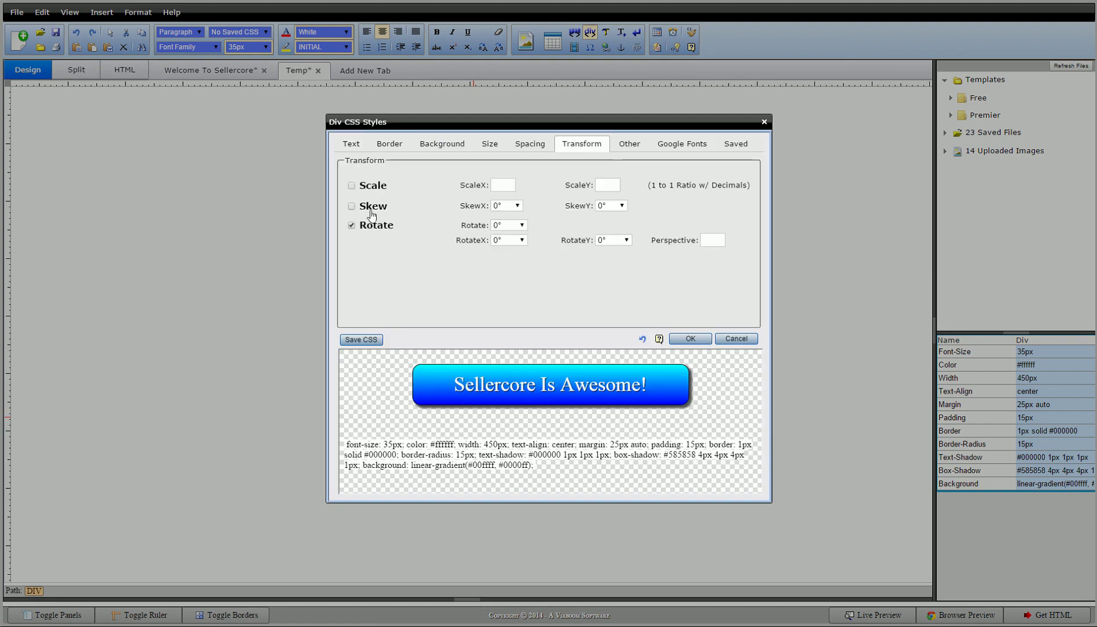
Try a 5° rotation and browse the SkewX choices, leaving the angles at 0°
click(513, 226)
click(506, 246)
scroll(511, 230, down, 20)
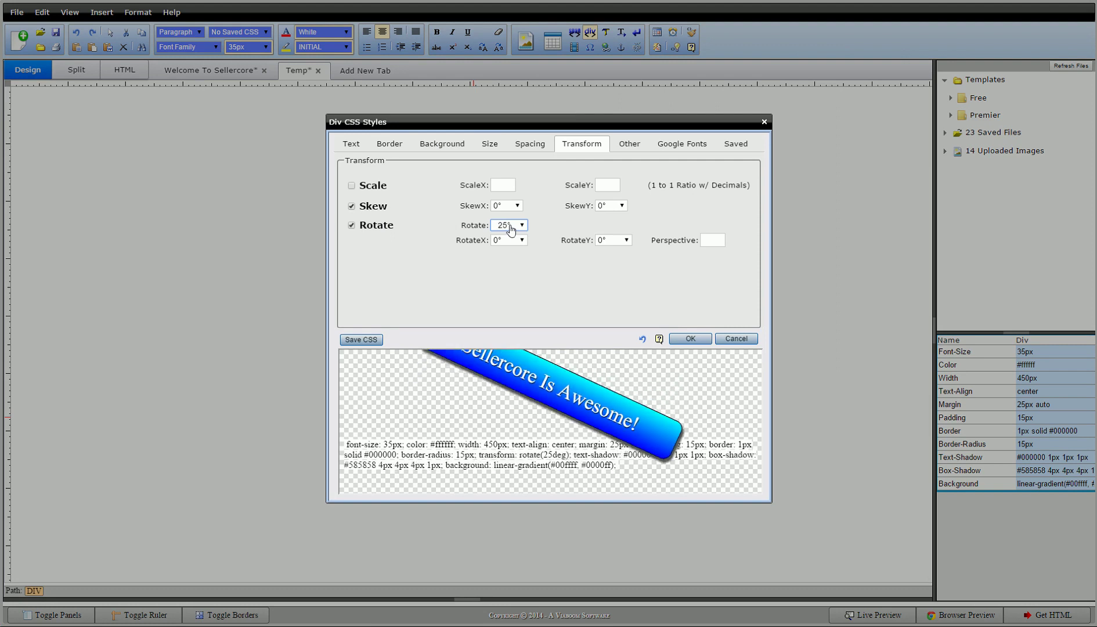
scroll(511, 230, down, 20)
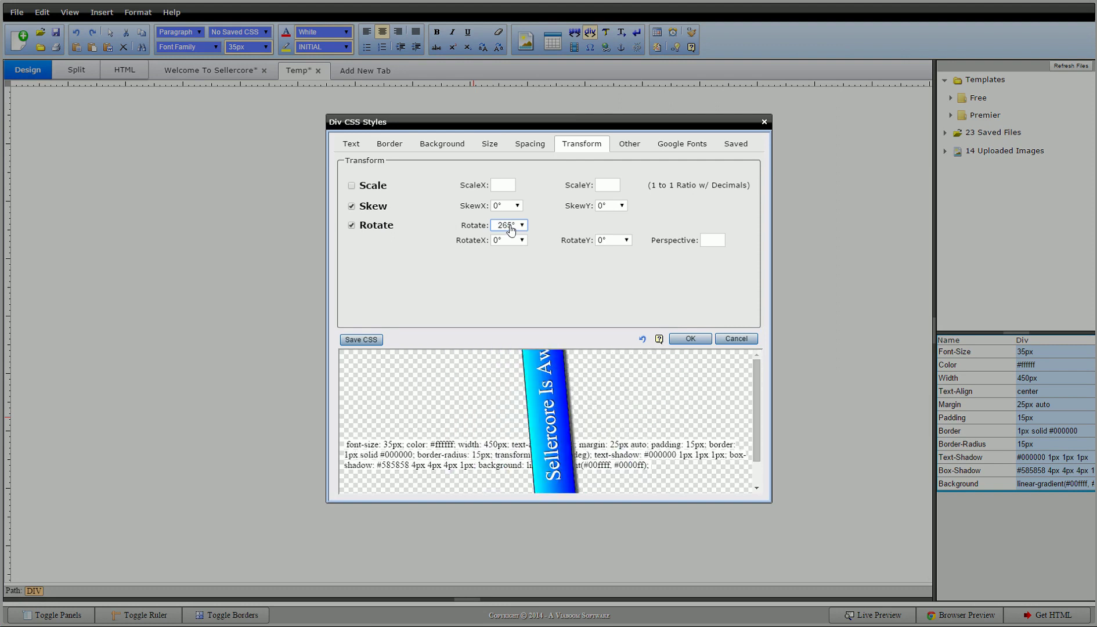
scroll(511, 230, up, 20)
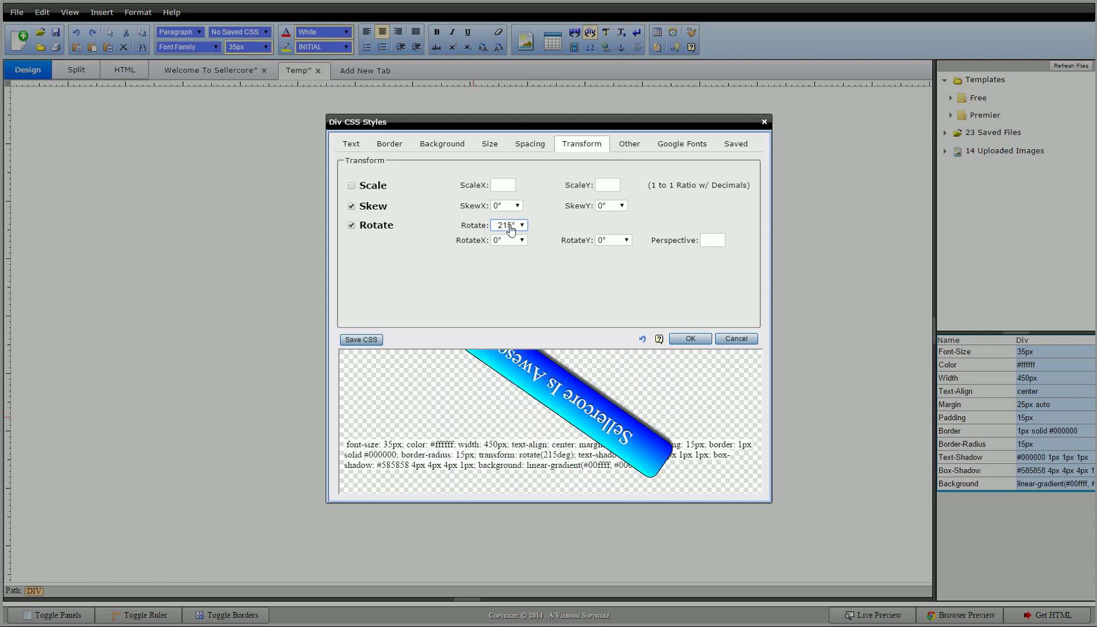
scroll(510, 230, up, 9)
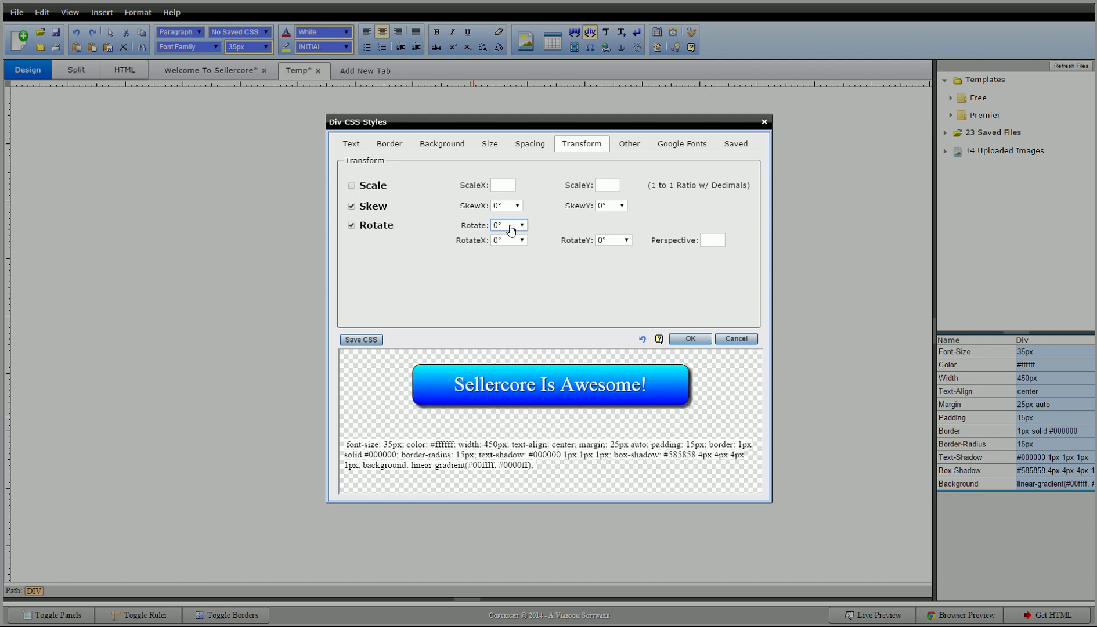
click(504, 207)
click(503, 209)
scroll(503, 209, down, 1)
scroll(503, 208, down, 5)
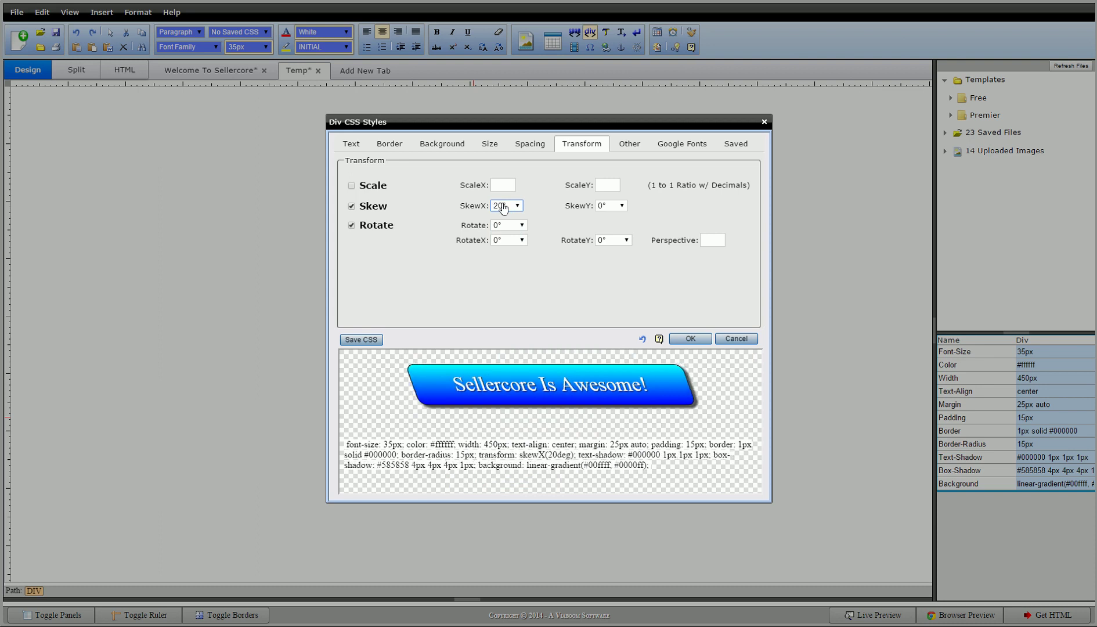
scroll(503, 209, down, 1)
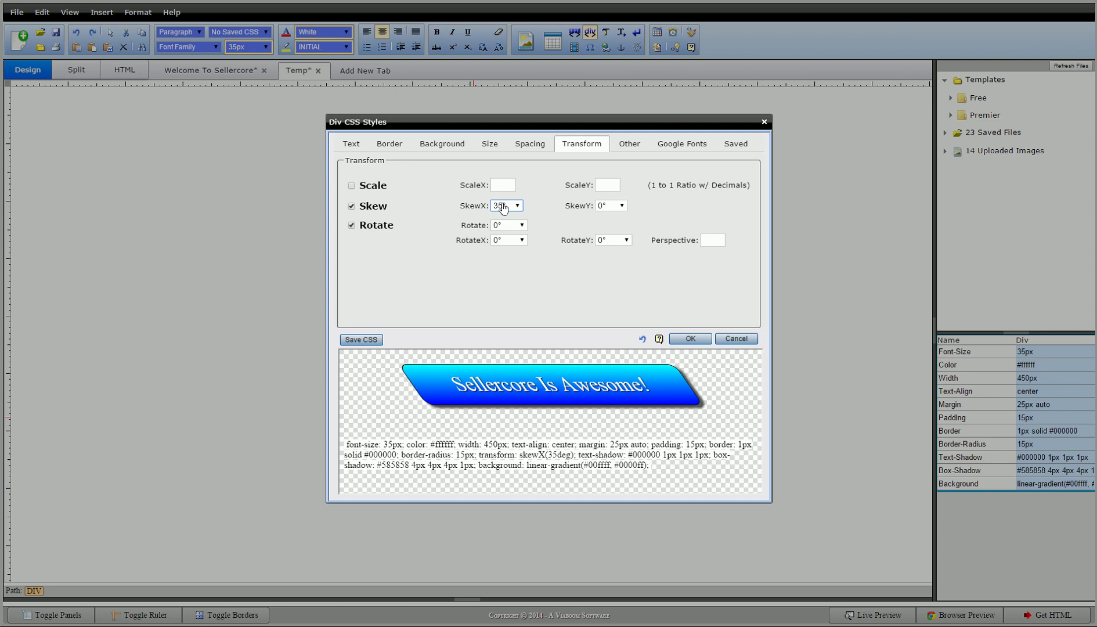
scroll(503, 209, up, 7)
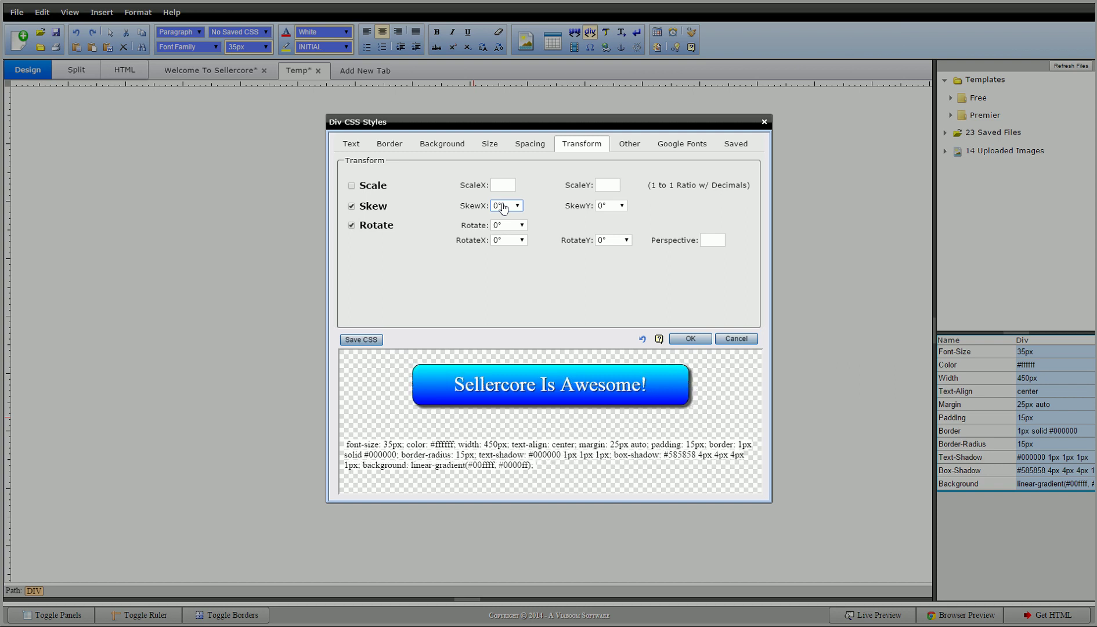
Set the button's Rotate to 350°, RotateX to 15° and RotateY to 30°
click(514, 225)
scroll(506, 348, down, 17)
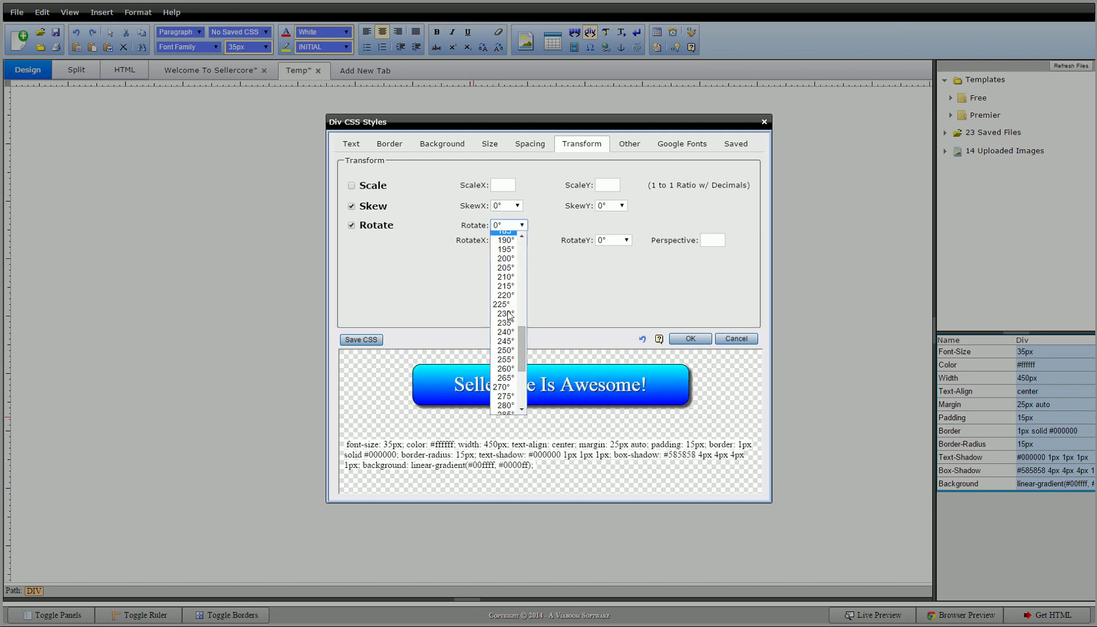
click(505, 400)
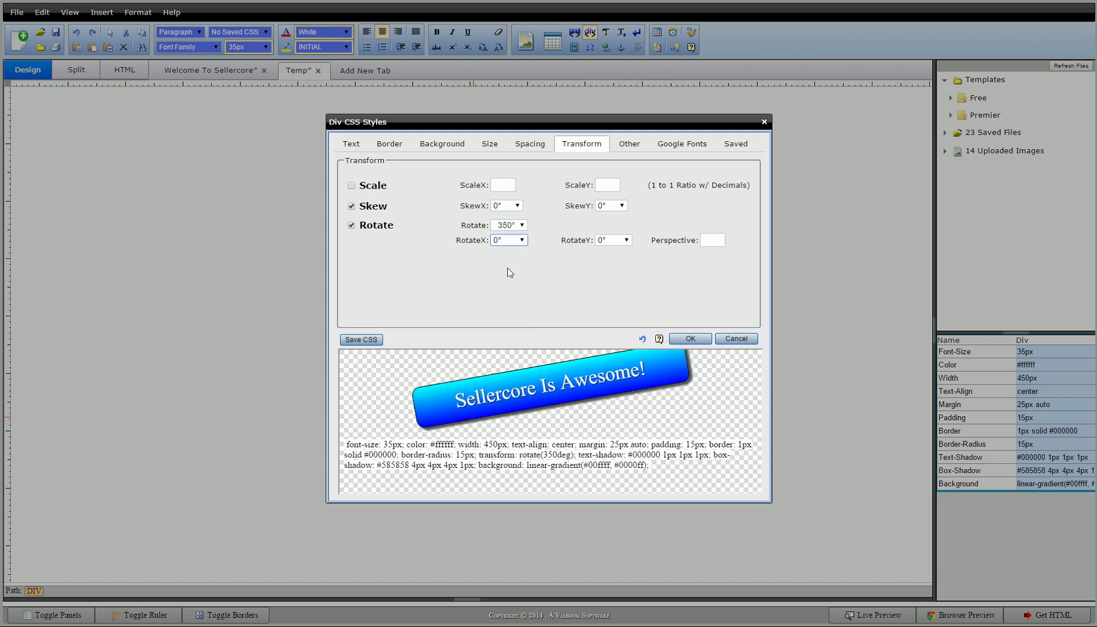
click(514, 241)
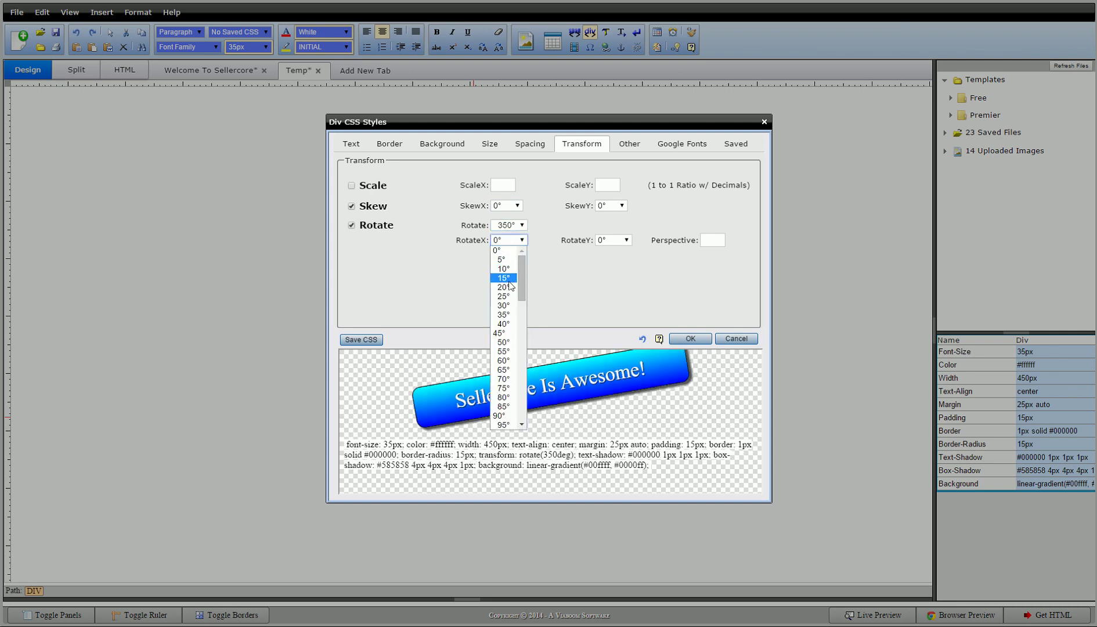
click(509, 276)
click(615, 239)
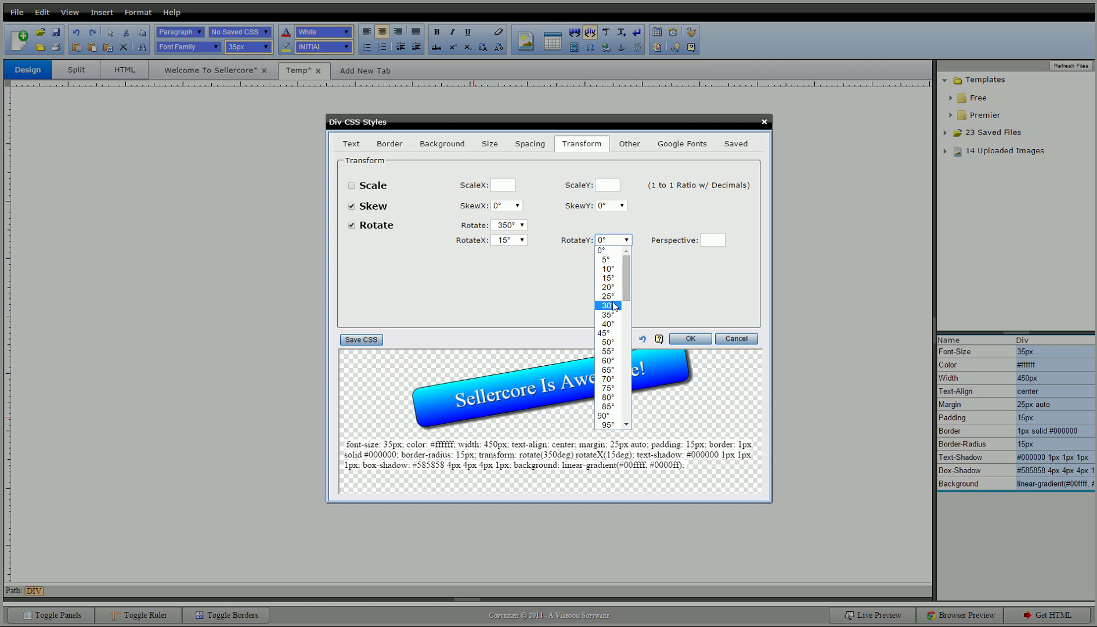
click(608, 308)
Add a 10° SkewX and Perspective 500, then apply with OK
click(506, 206)
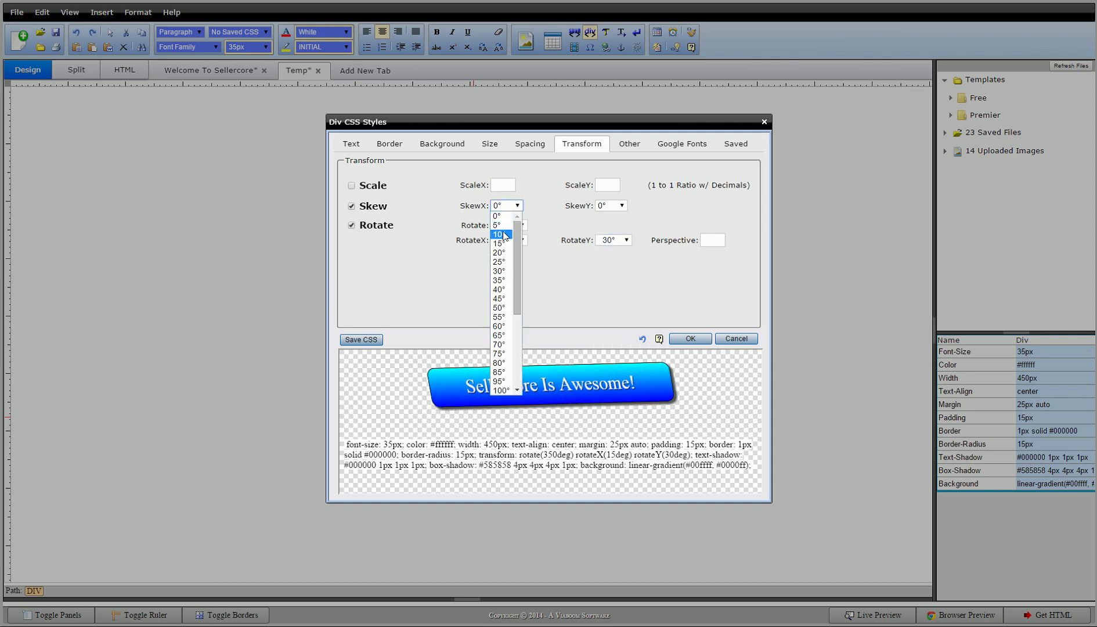
click(502, 235)
click(713, 240)
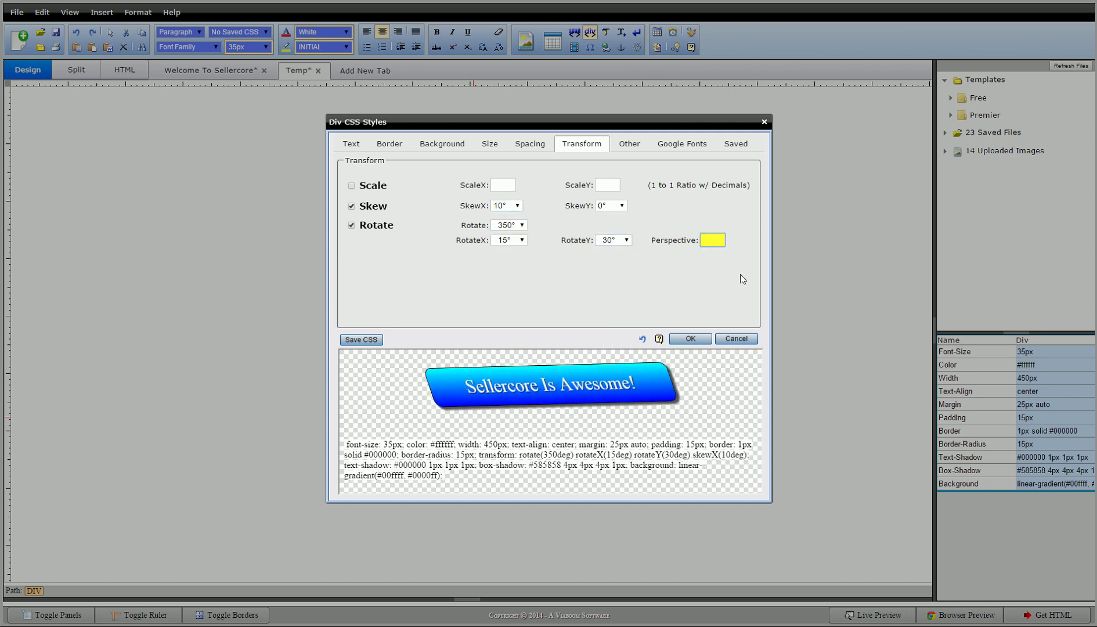
text(50)
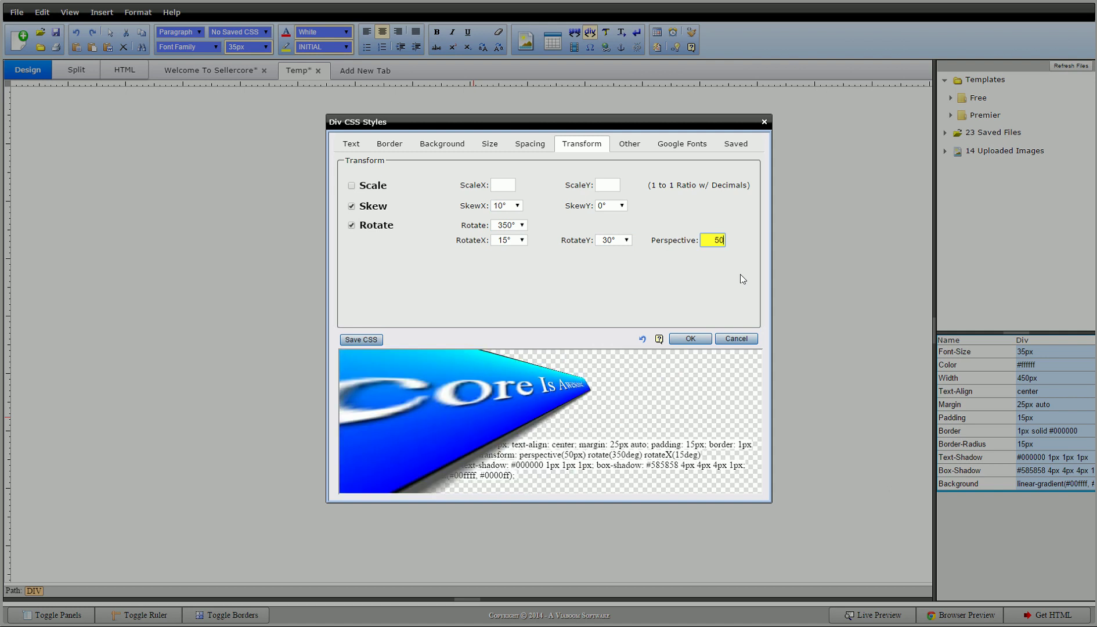
text(0)
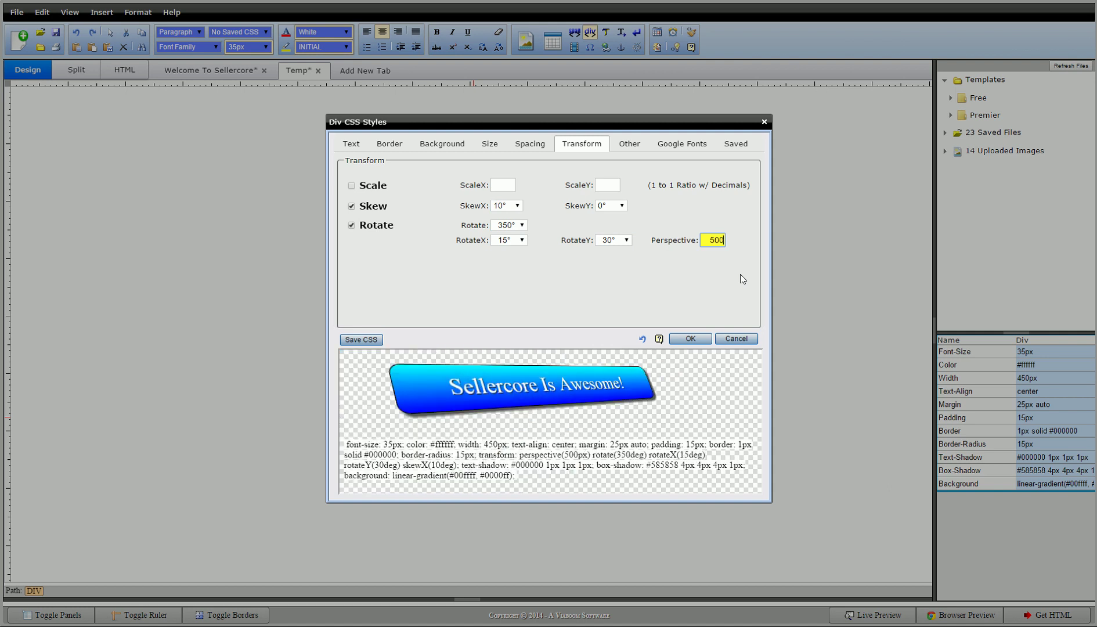
click(686, 338)
Apply the button's 3D transform and add 'CSS' so it reads 'Sellercore CSS Is Awesome!'
click(700, 412)
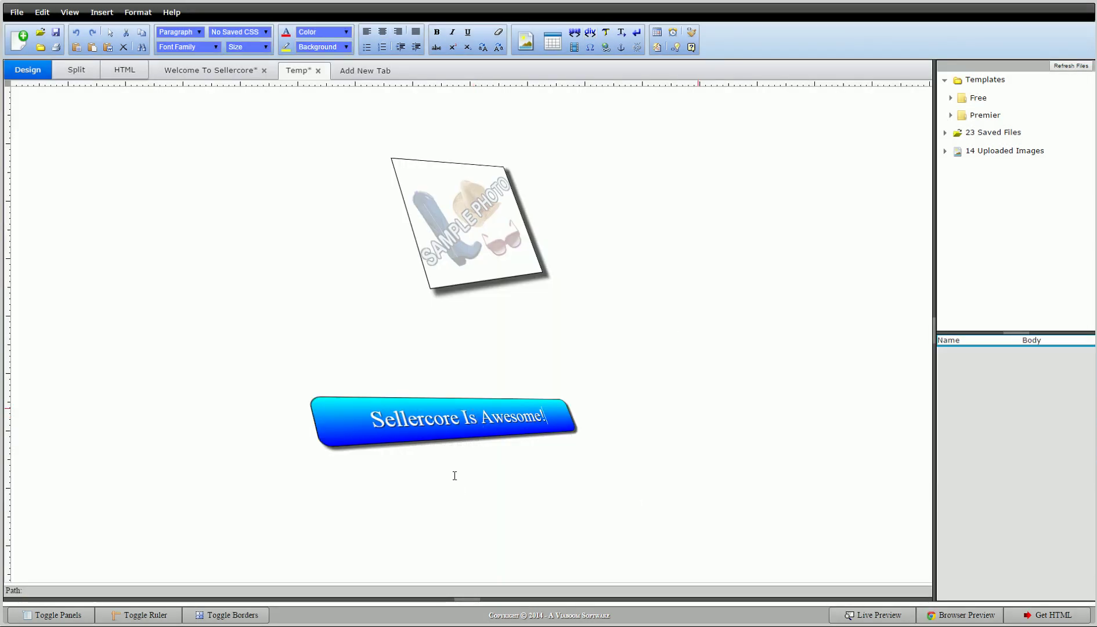
click(459, 416)
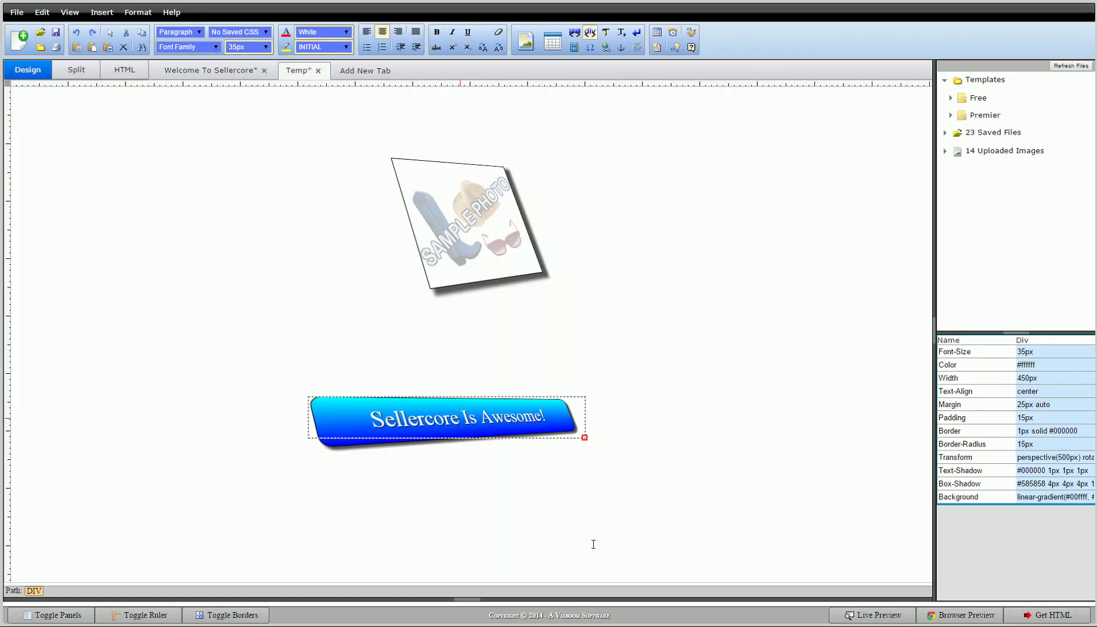
text(CSS)
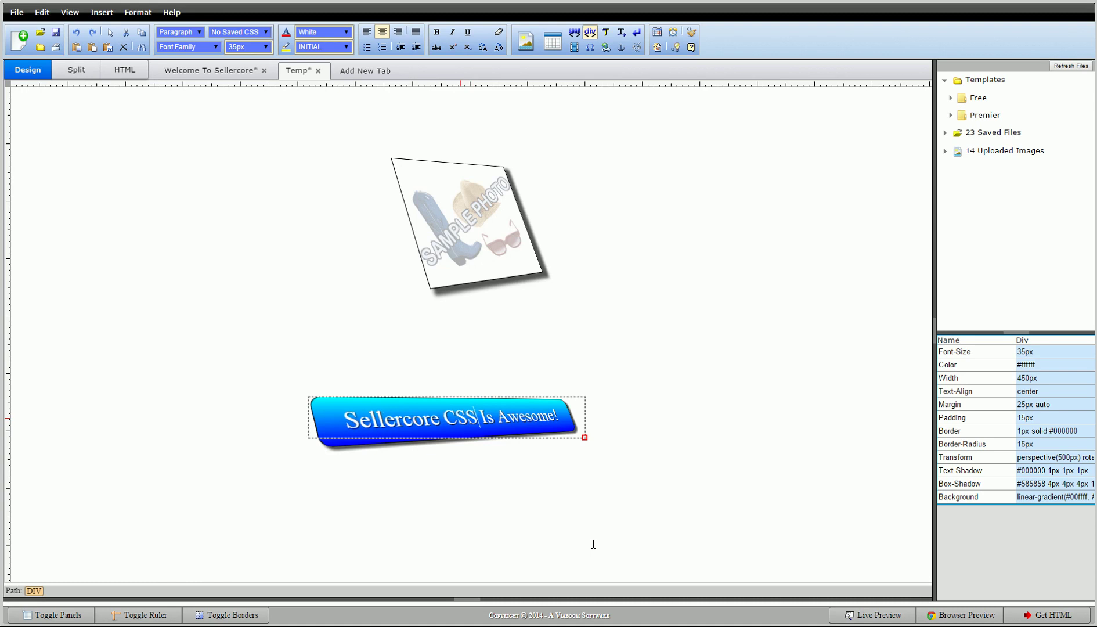
click(676, 442)
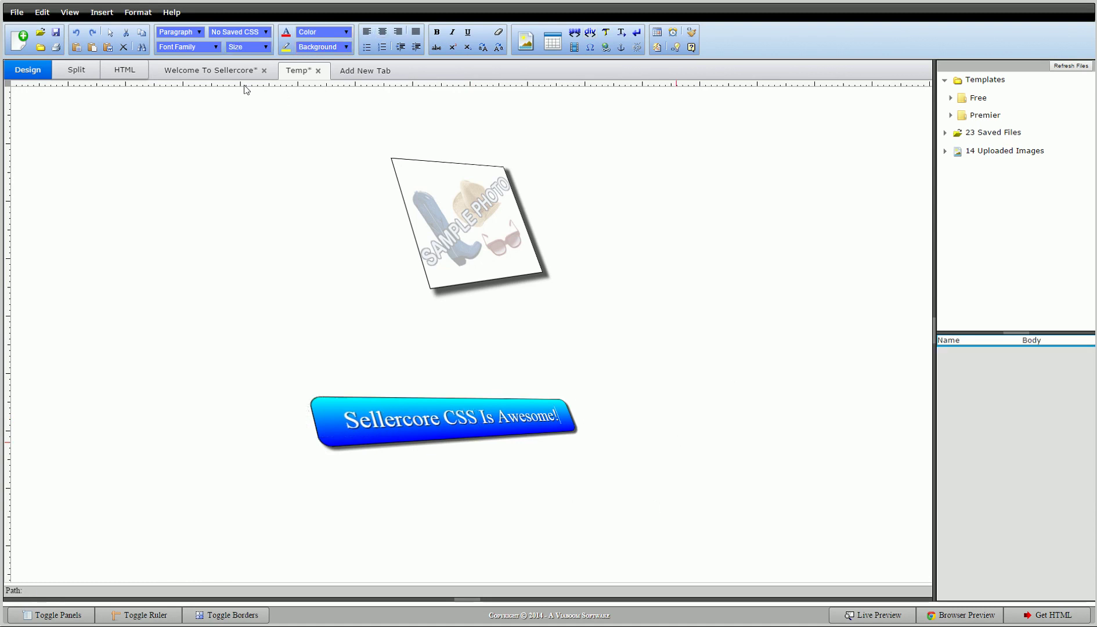
click(199, 73)
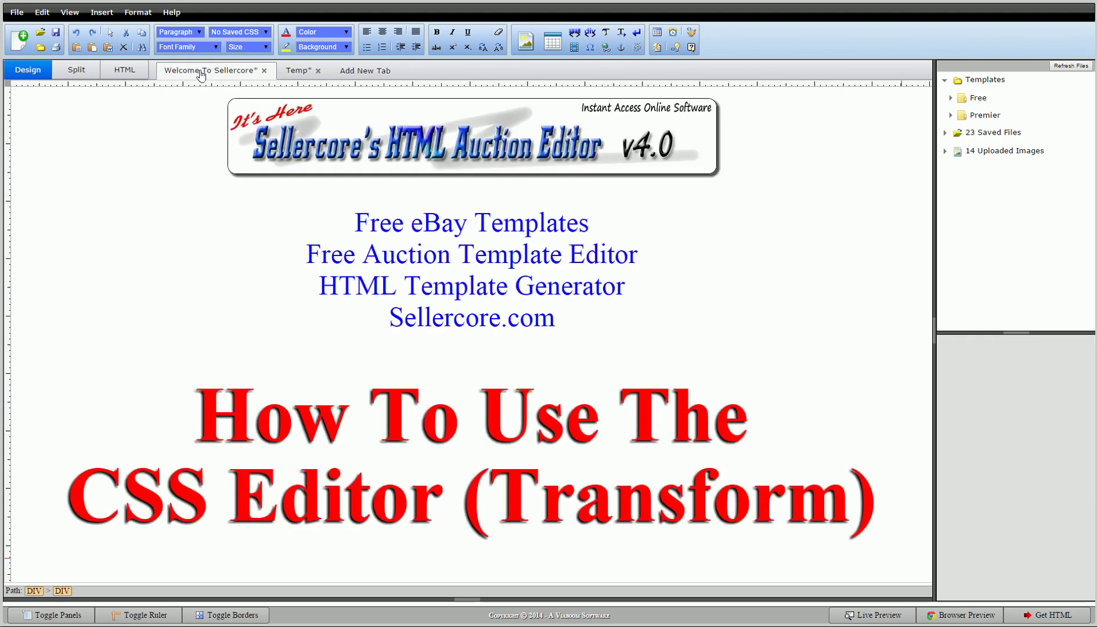